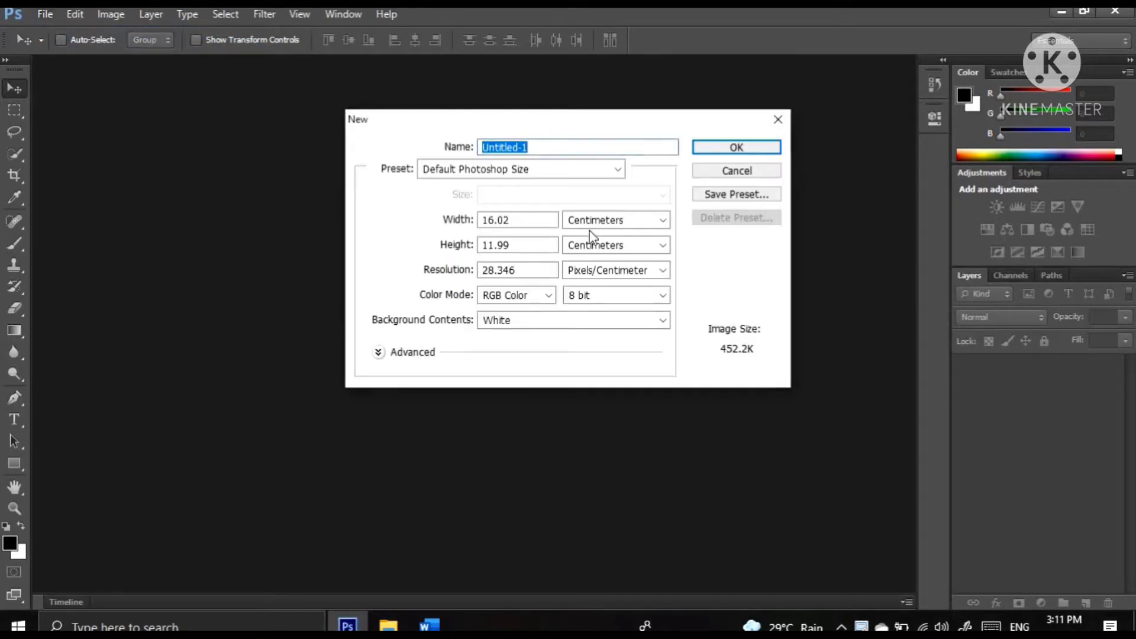
# Create a new document 8 inches wide and 12 inches high with a resolution of 100 pixels/centimeter
pyautogui.click(665, 225)
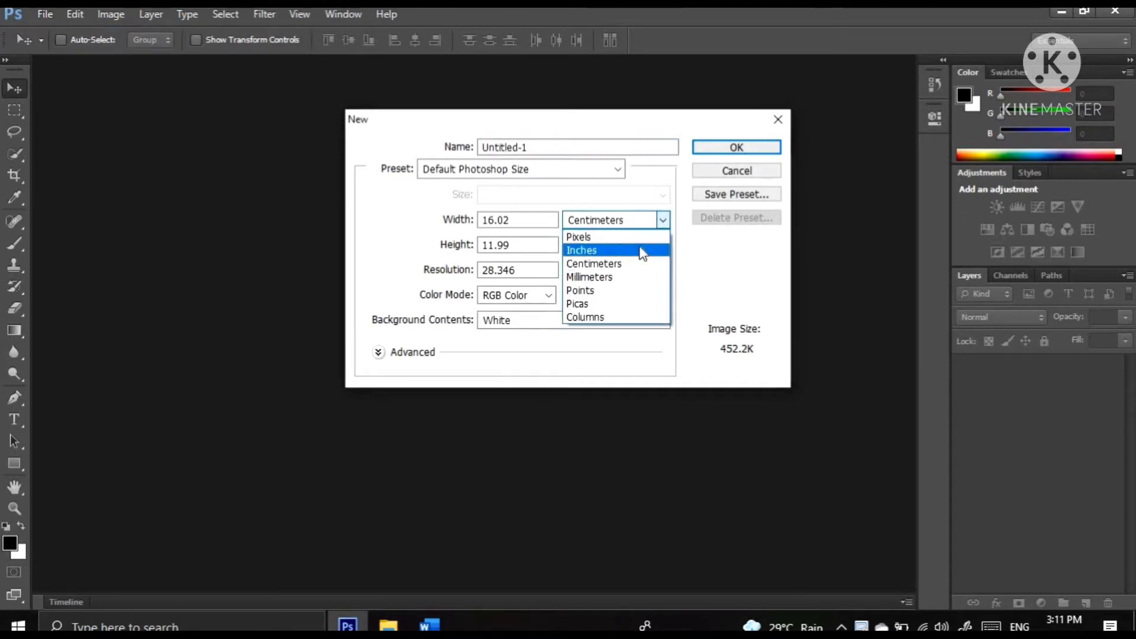
pyautogui.click(640, 250)
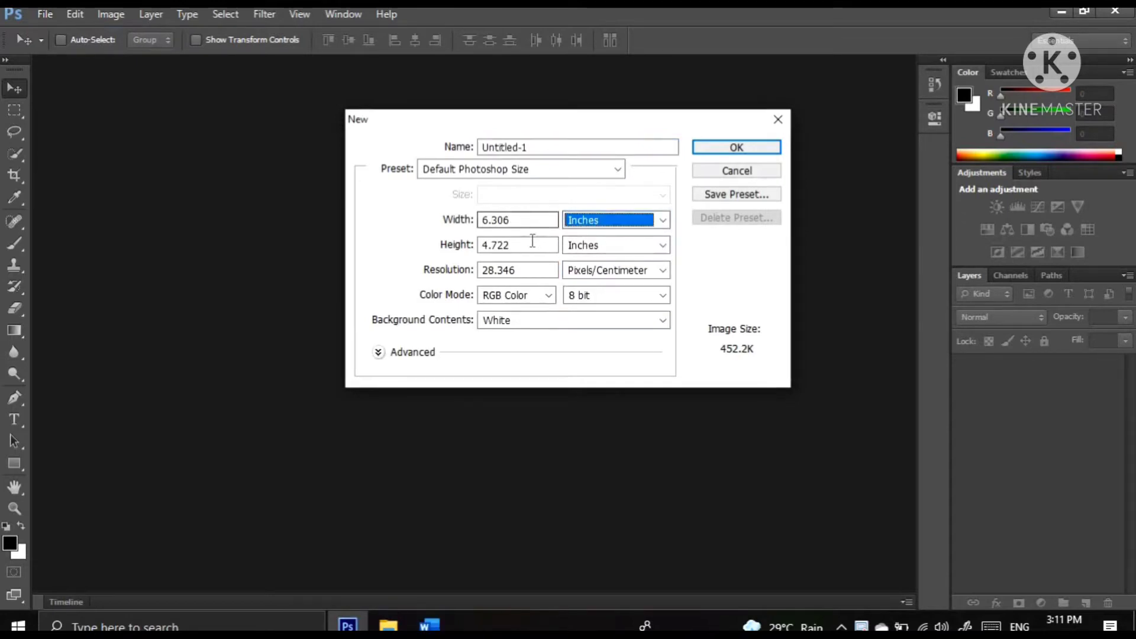
pyautogui.moveTo(531, 221); pyautogui.dragTo(444, 228)
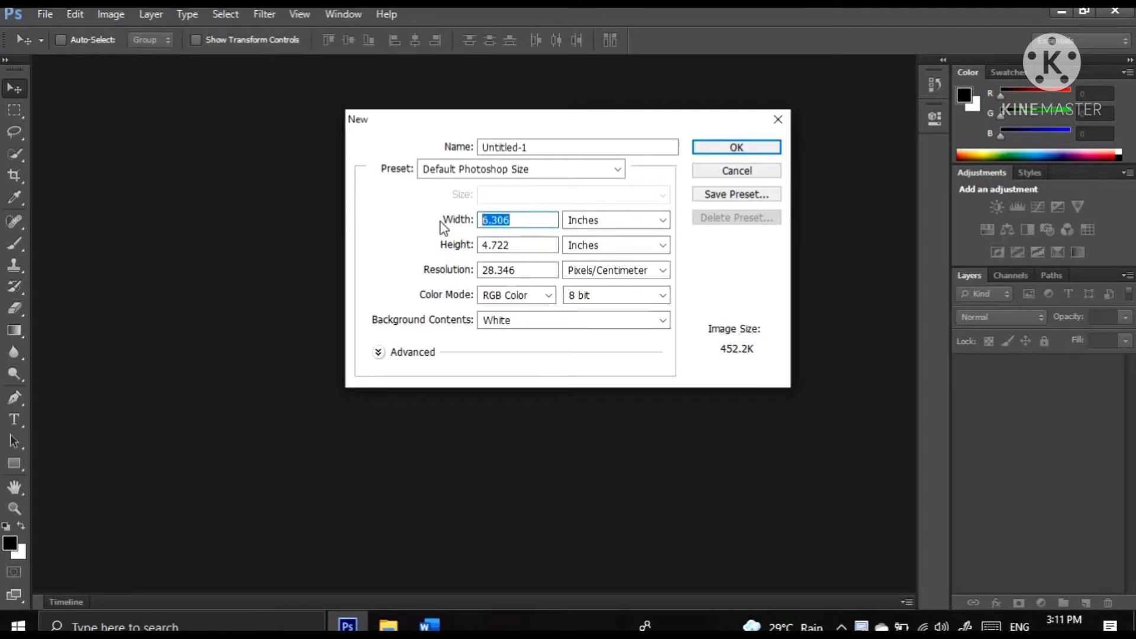
pyautogui.write('8')
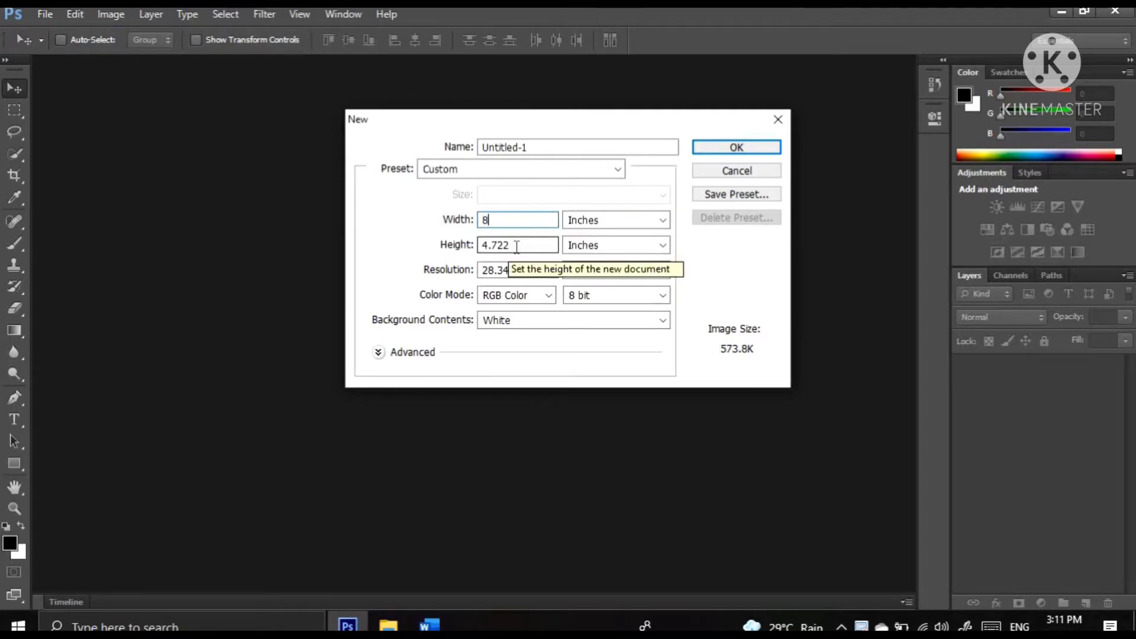
pyautogui.click(509, 245)
pyautogui.hotkey('ctrl', 'a')
pyautogui.write('12')
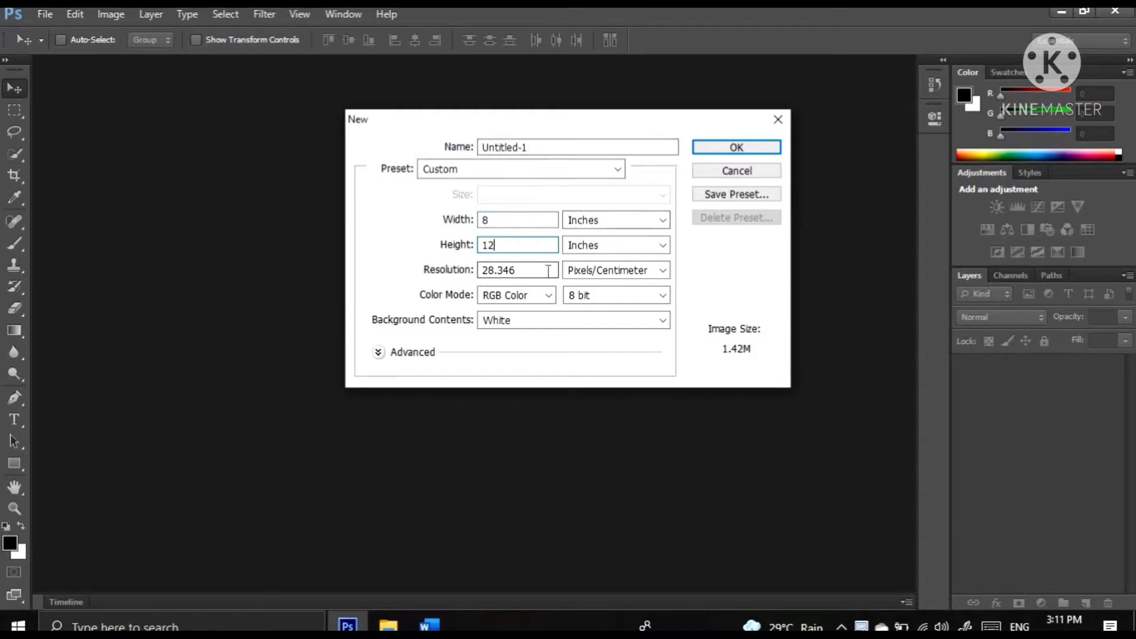
pyautogui.press('Tab')
pyautogui.write('100')
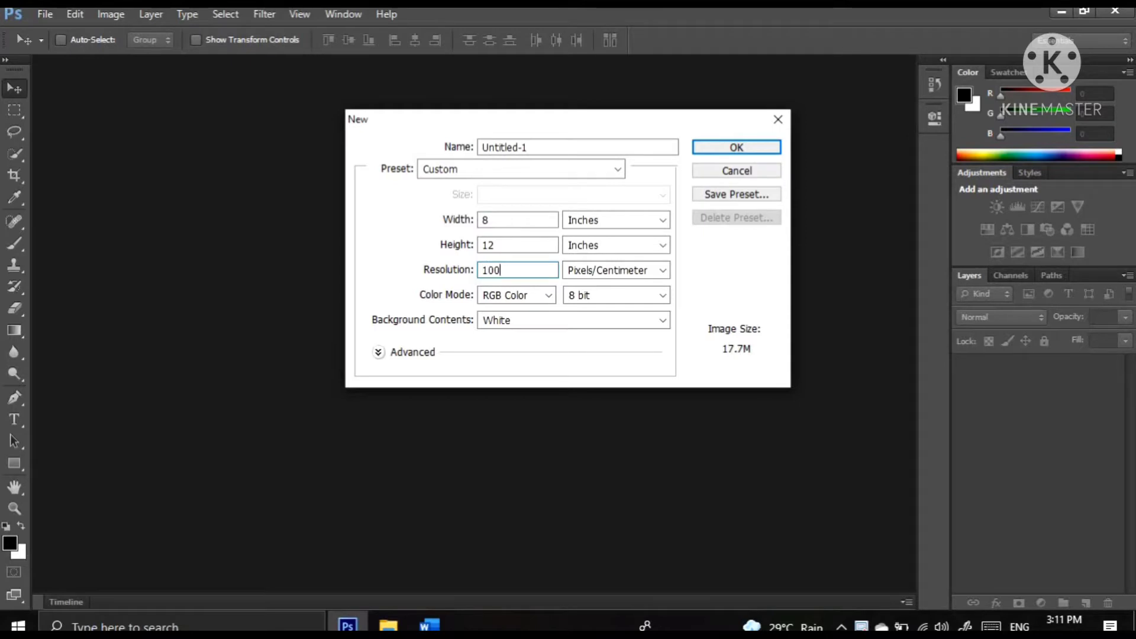
pyautogui.press('Return')
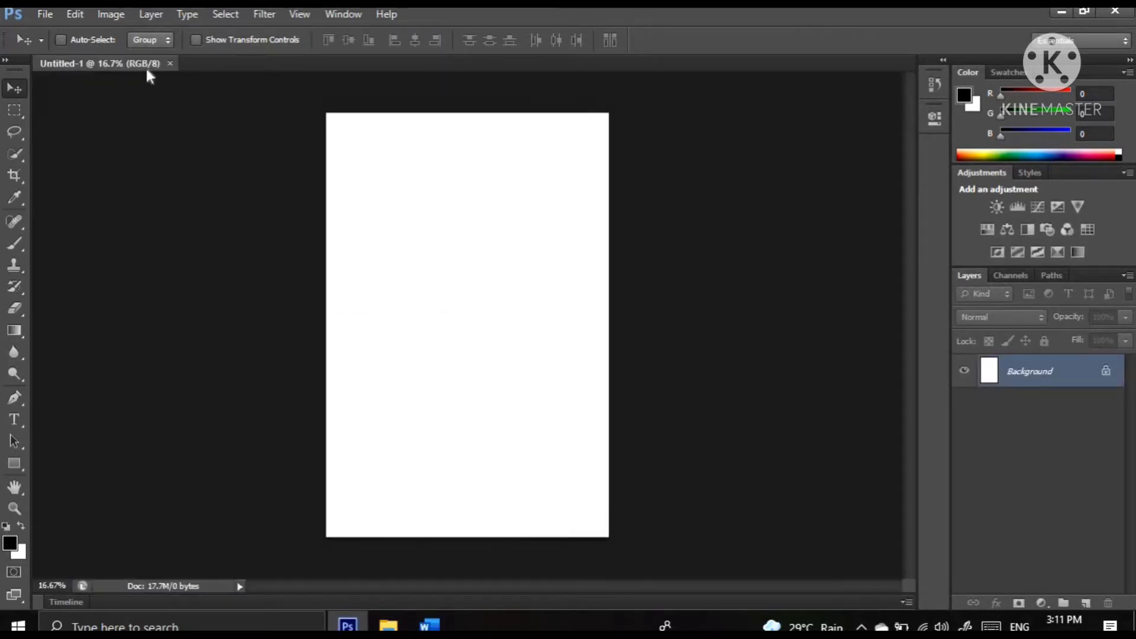
# Float the blank document in its own window and open background 21.jpg and line-background-figure-yellow-pink-hd-wallpaper-preview.jpg
pyautogui.moveTo(146, 68); pyautogui.dragTo(445, 85)
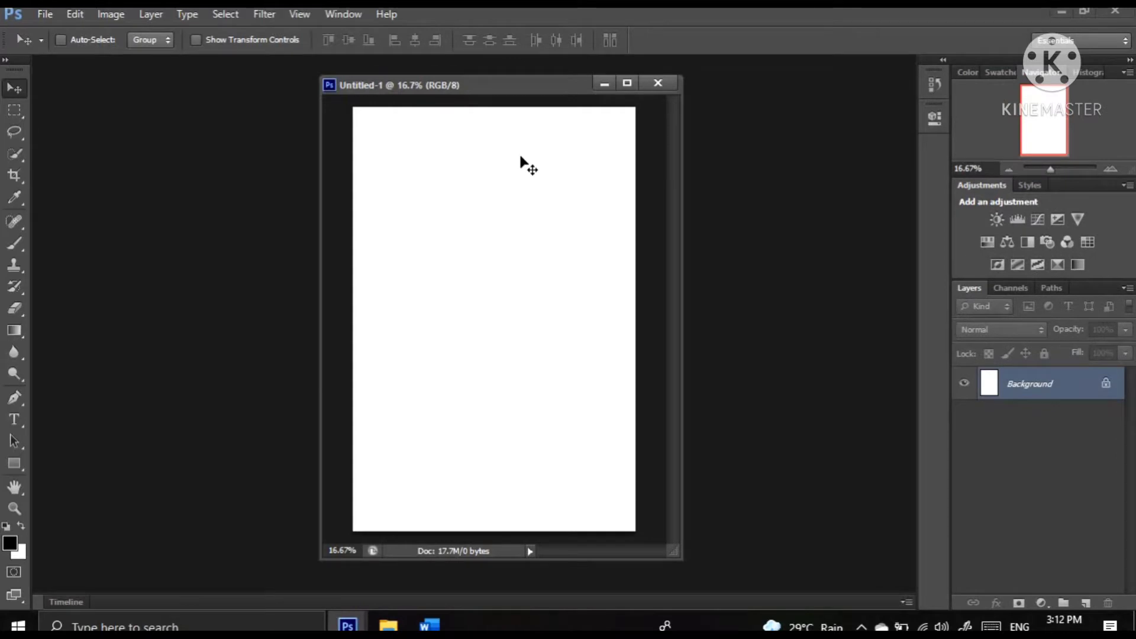
pyautogui.click(46, 19)
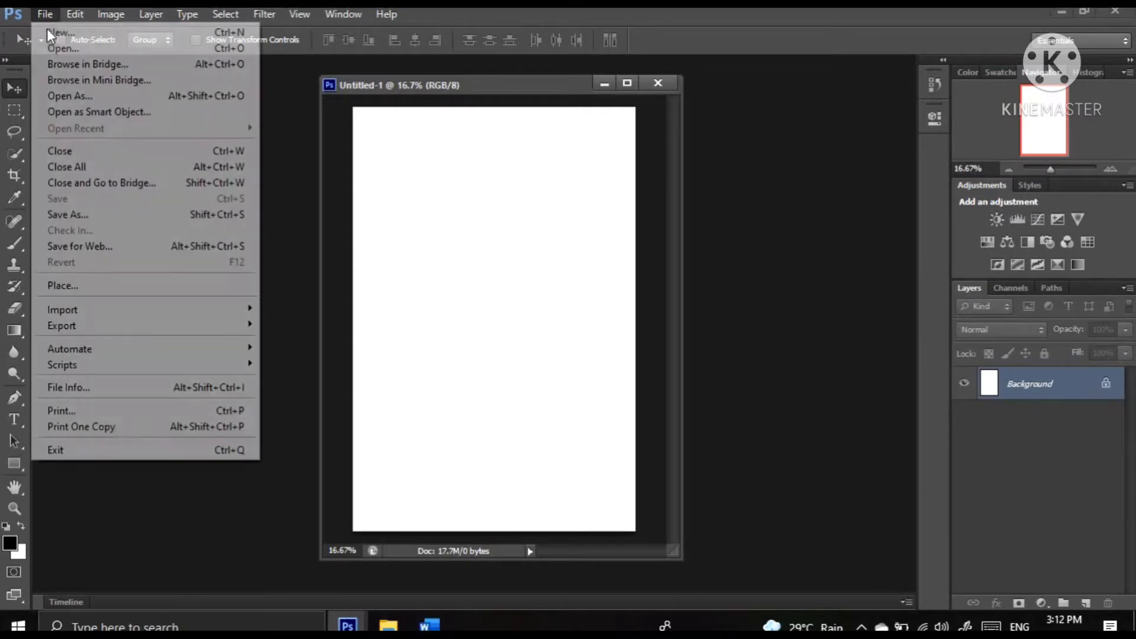
pyautogui.click(53, 48)
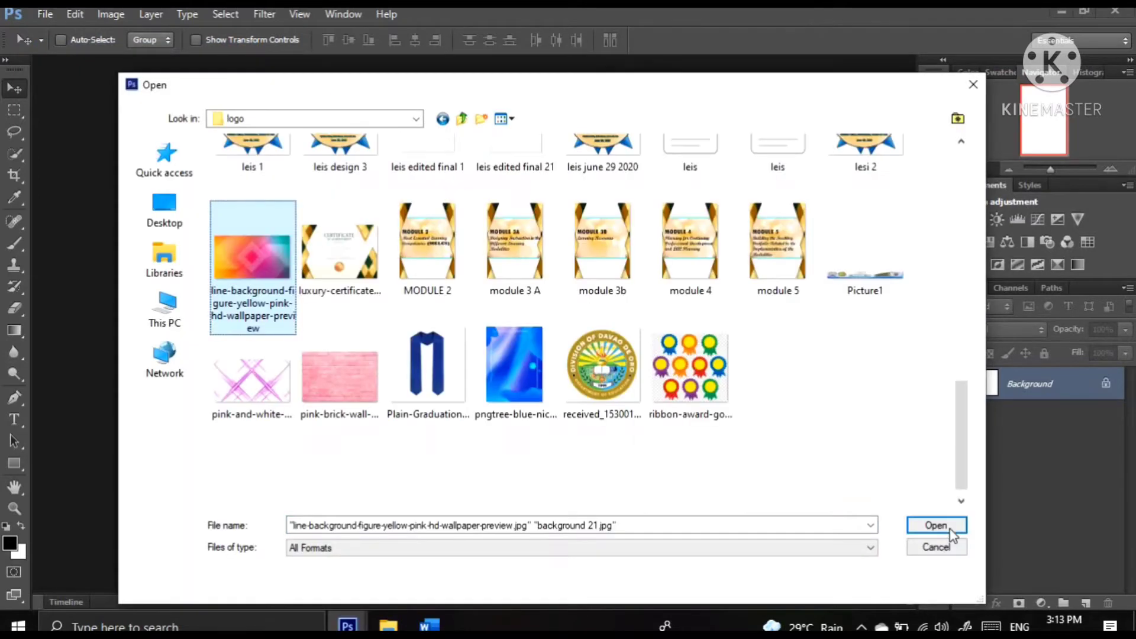
pyautogui.click(950, 529)
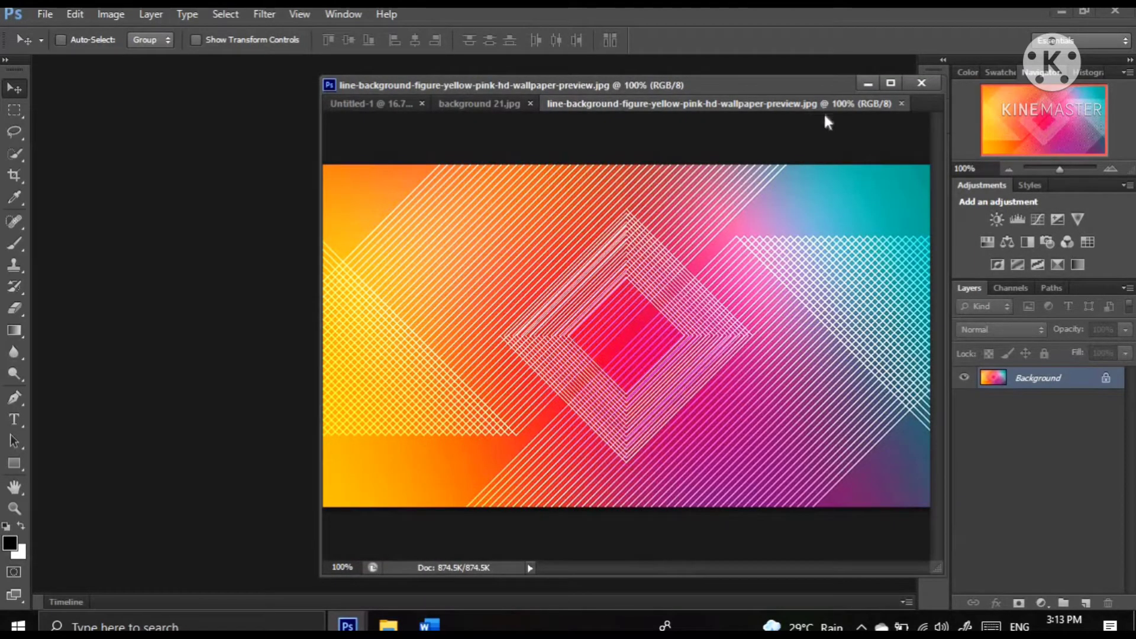
# Separate the two opened images into their own floating windows and minimize both
pyautogui.moveTo(814, 106); pyautogui.dragTo(1000, 192)
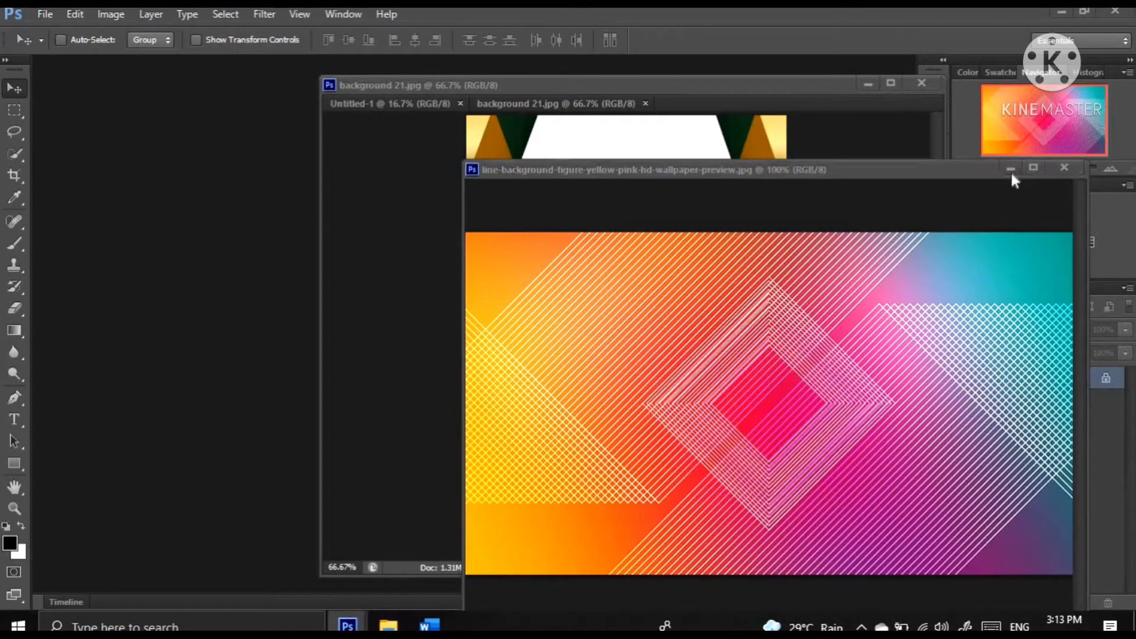
pyautogui.click(1011, 170)
pyautogui.moveTo(612, 106); pyautogui.dragTo(640, 138)
pyautogui.click(1045, 133)
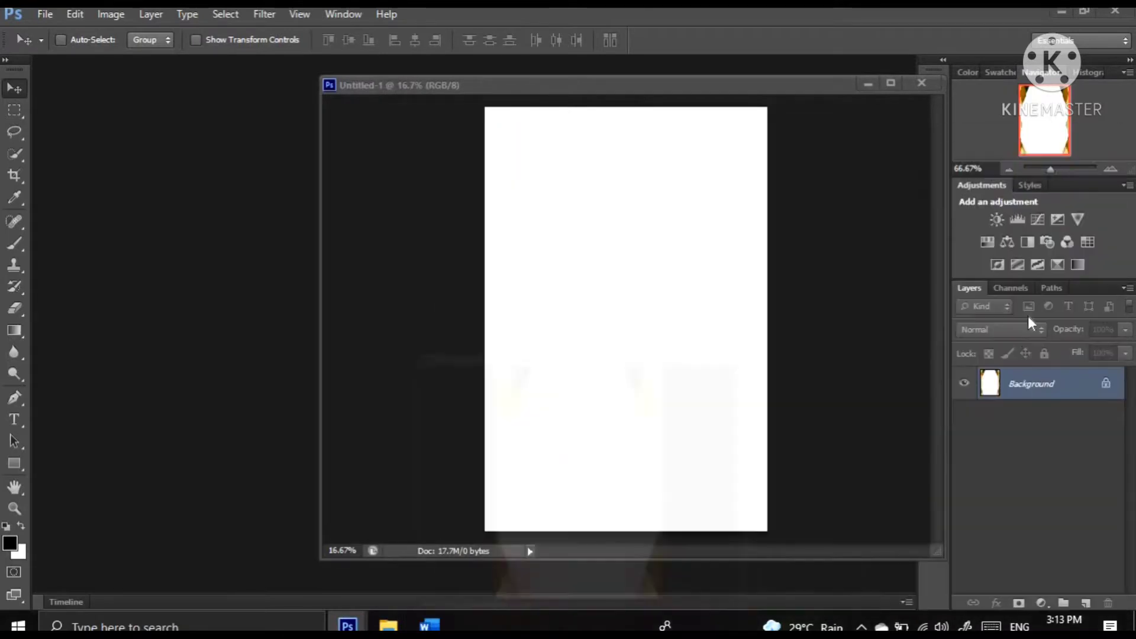
# Convert the blank document's Background into Layer 0 and place the gold-bordered image at the page's upper-left corner
pyautogui.doubleClick(1027, 385)
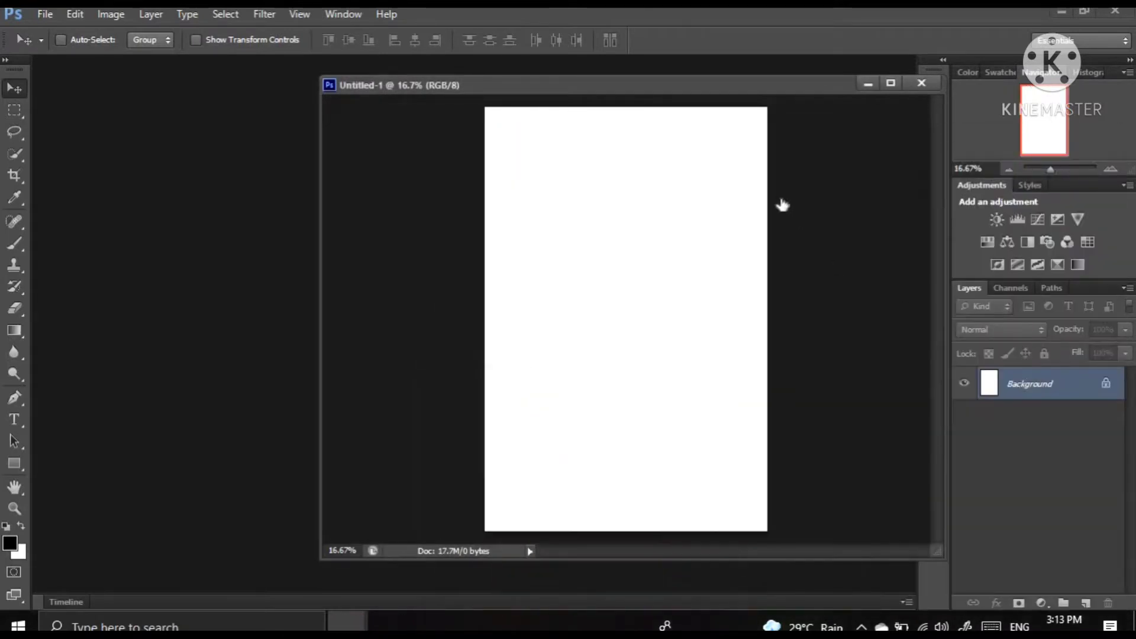
pyautogui.click(707, 199)
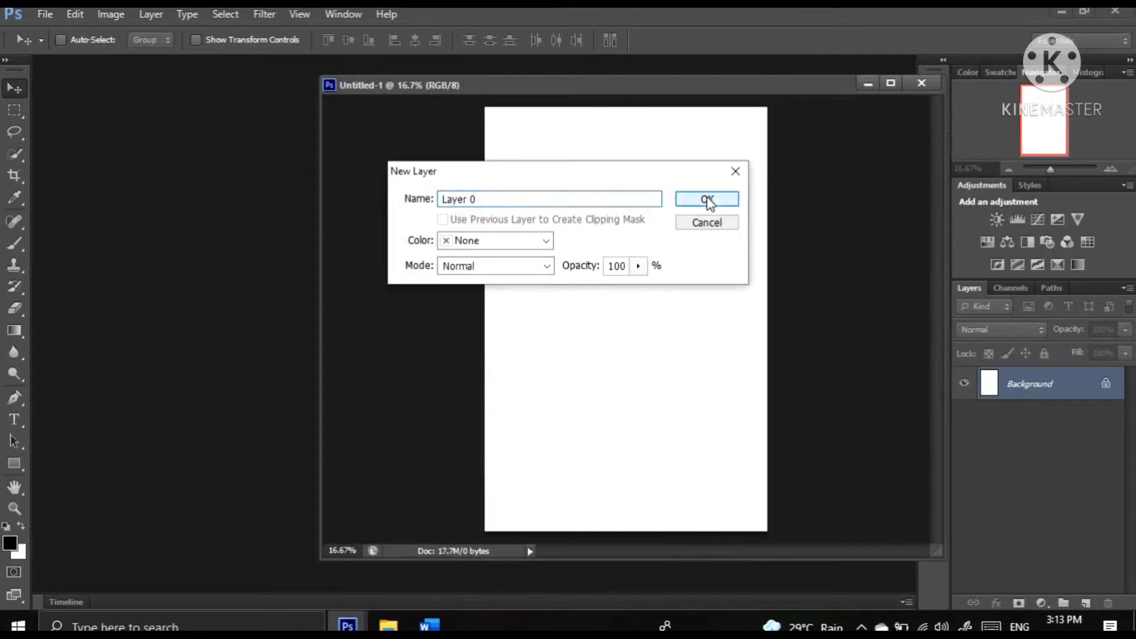
pyautogui.hotkey('ctrl', 'v')
pyautogui.moveTo(509, 144); pyautogui.dragTo(471, 103)
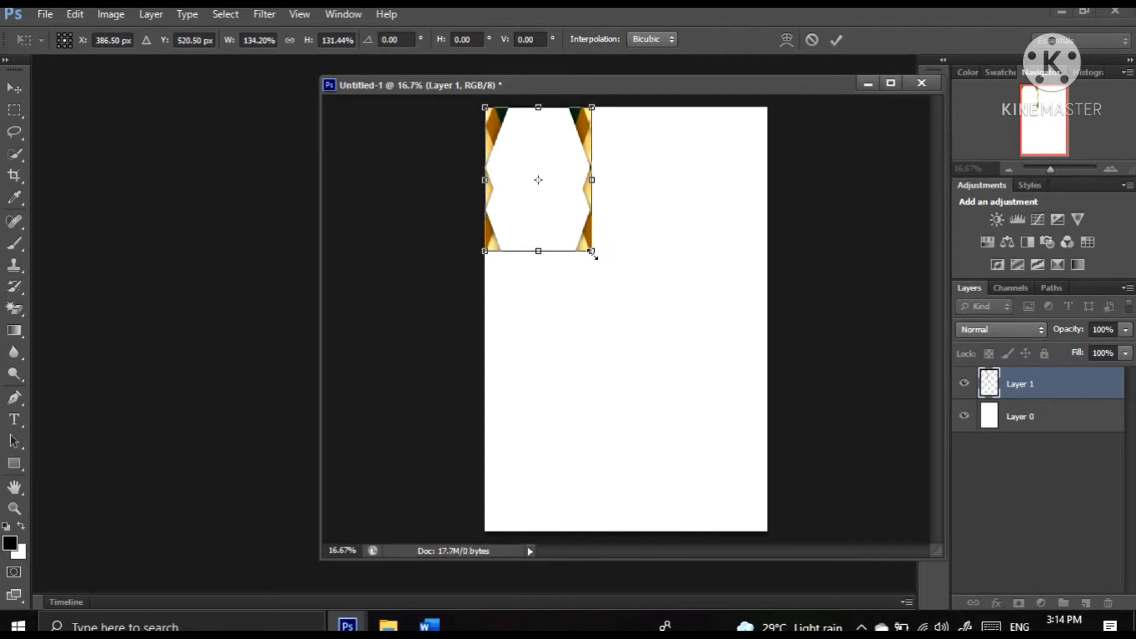
# Stretch the gold-bordered image to fill the whole page, scaling it to about 353% width and 384% height
pyautogui.moveTo(686, 337); pyautogui.dragTo(766, 615)
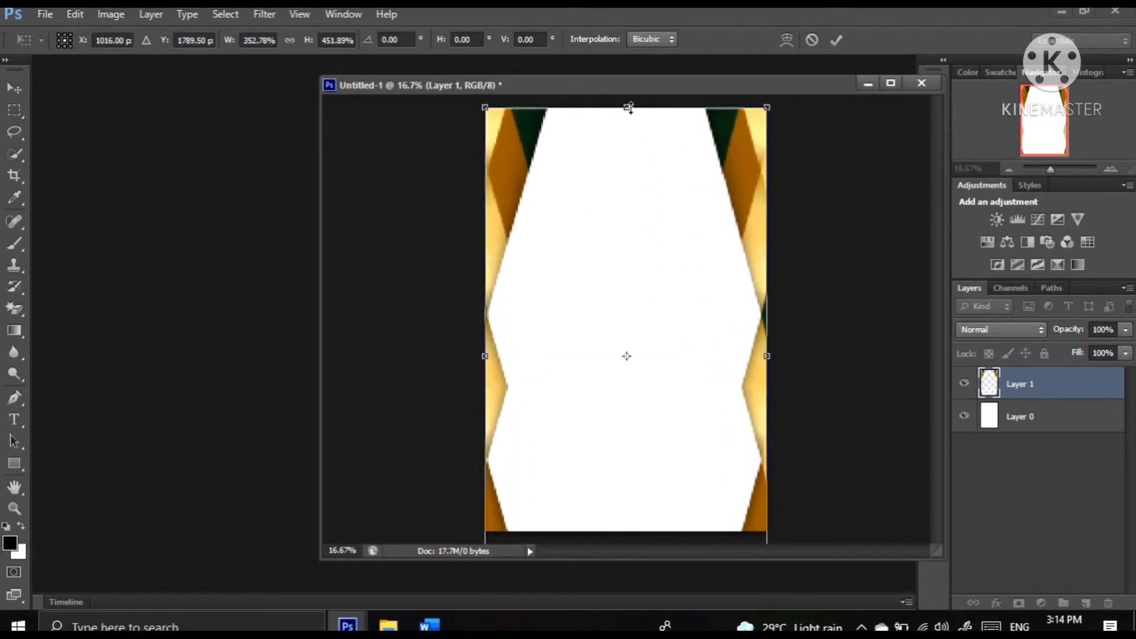
pyautogui.moveTo(631, 116); pyautogui.dragTo(656, 155)
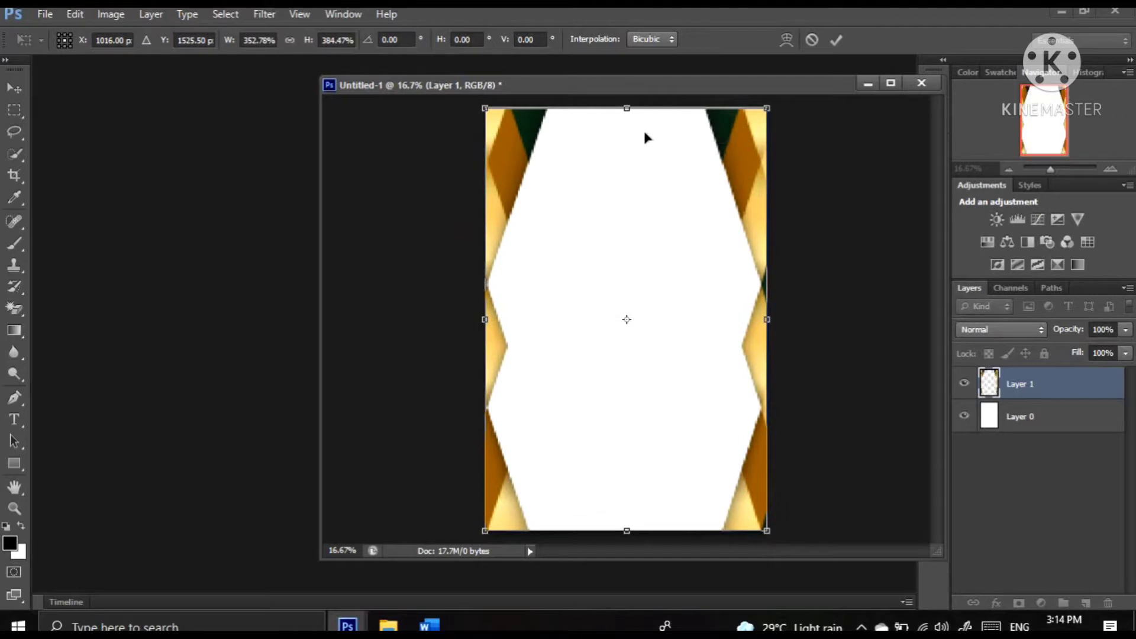
pyautogui.moveTo(627, 107); pyautogui.dragTo(625, 98)
pyautogui.press('Return')
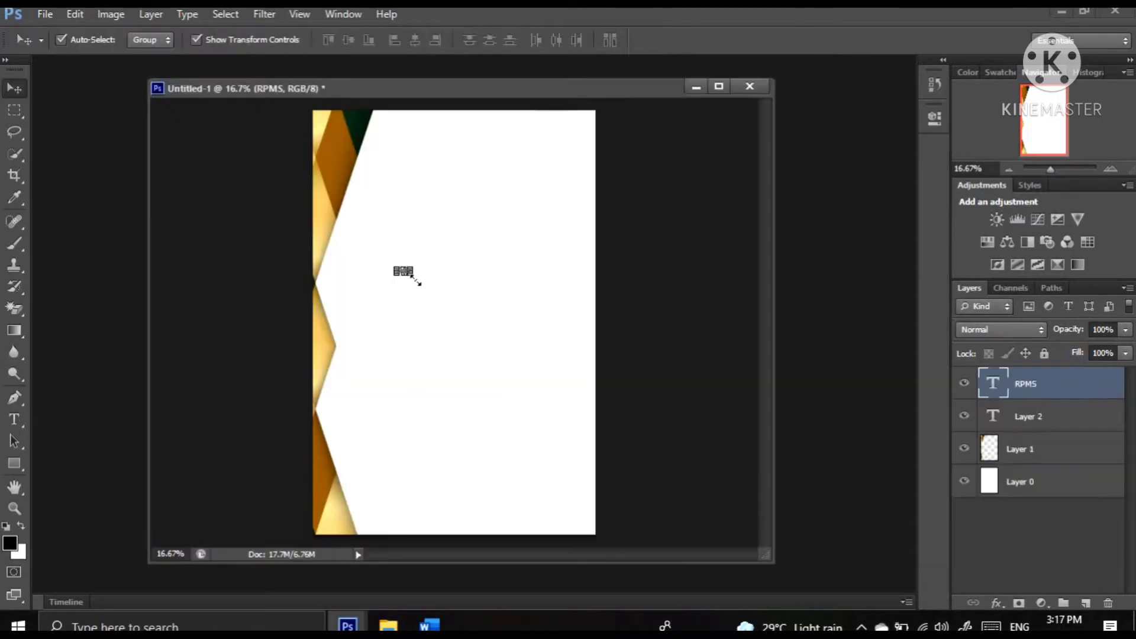
# Enlarge the RPMS text to about 1630% width and 1437% height and position it across the upper middle of the page
pyautogui.hotkey('ctrl', 't')
pyautogui.moveTo(412, 275); pyautogui.dragTo(551, 381)
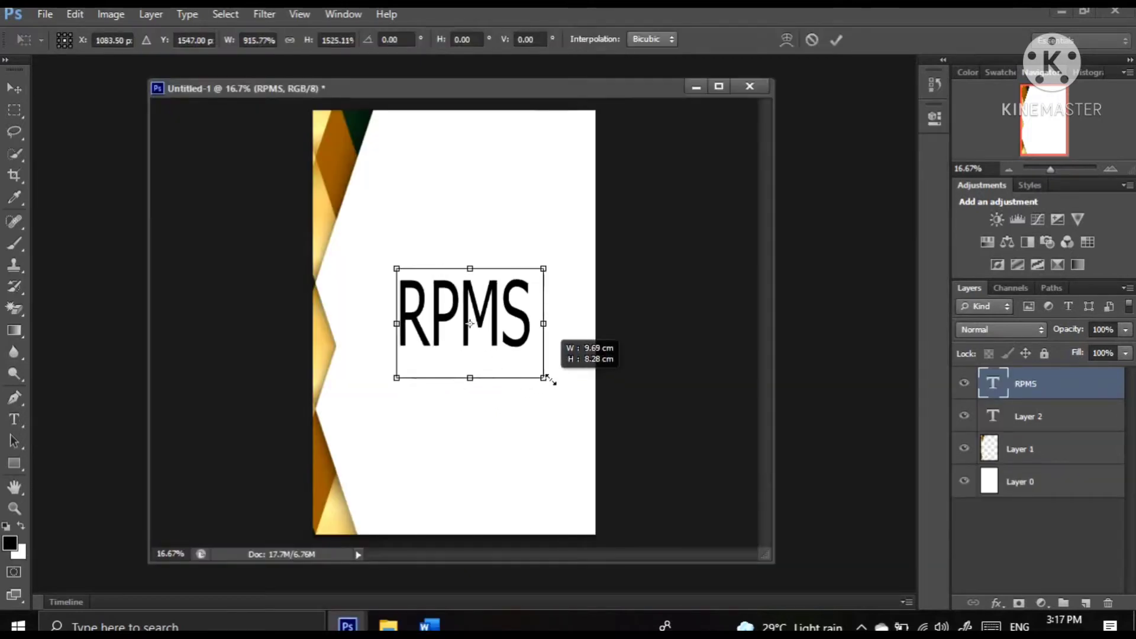
pyautogui.moveTo(365, 325); pyautogui.dragTo(329, 323)
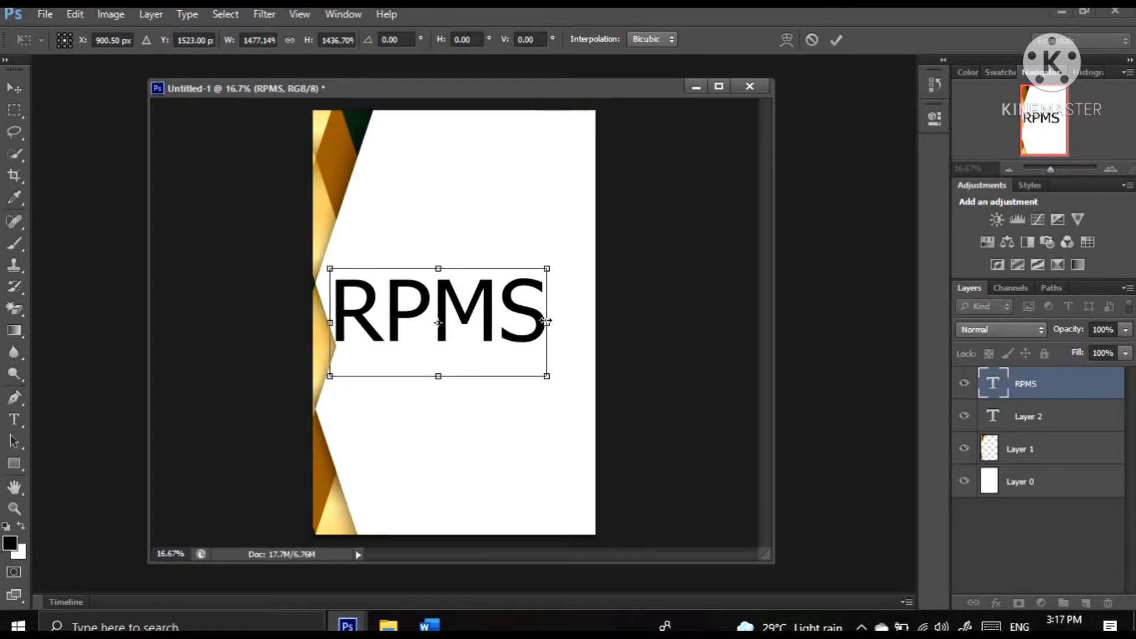
pyautogui.moveTo(546, 321); pyautogui.dragTo(507, 300)
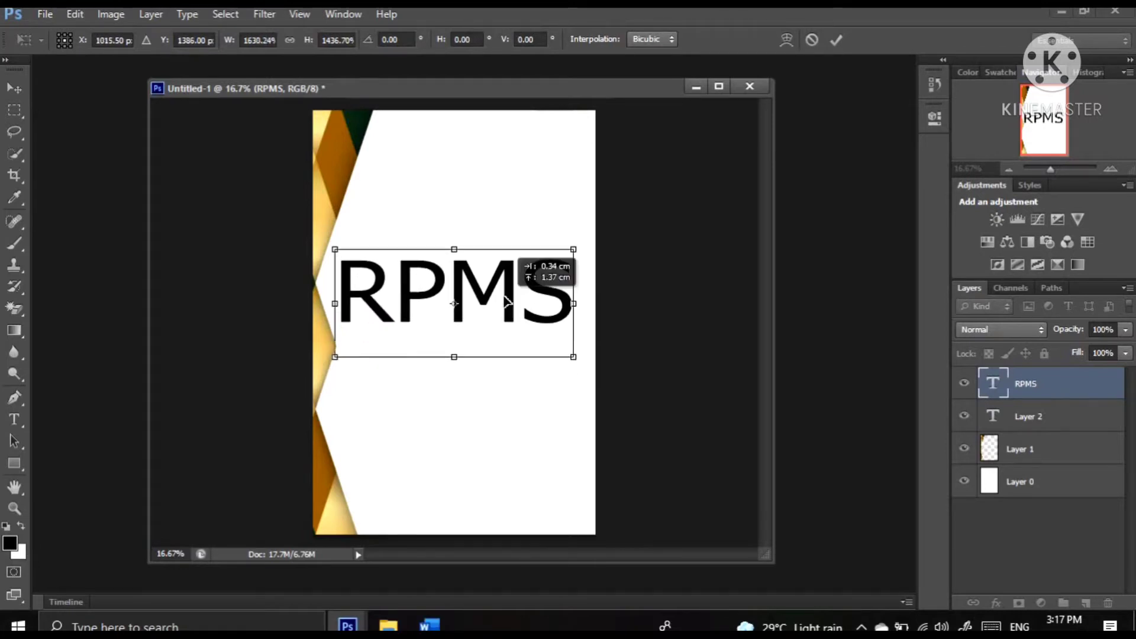
pyautogui.press('Return')
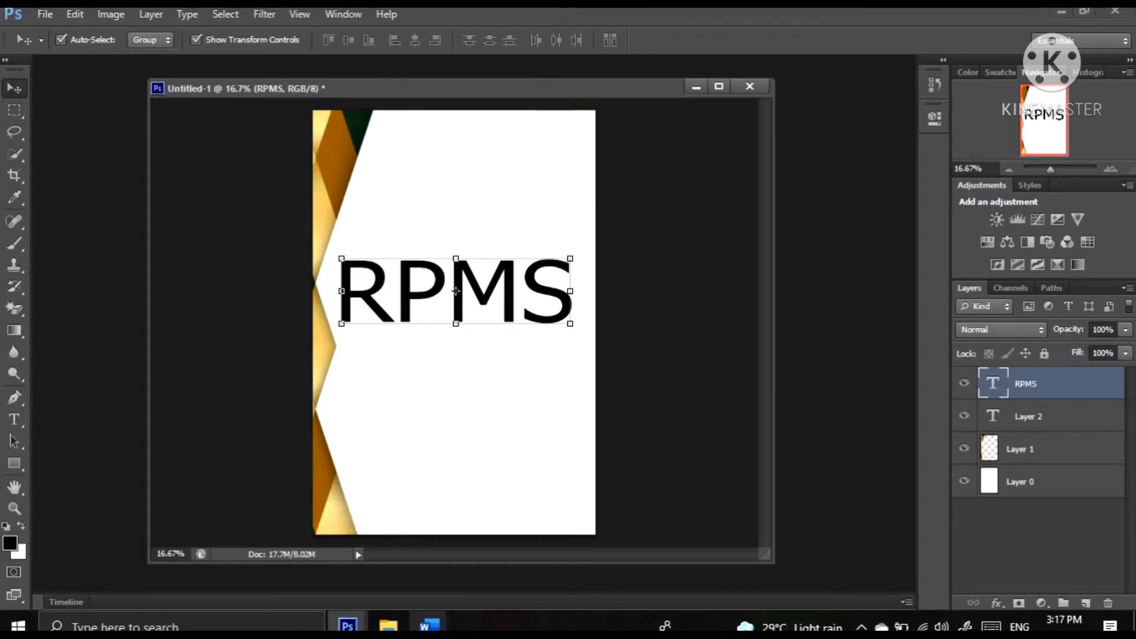
# Copy the colorful line-background image onto the page below the RPMS text, and close its source file
pyautogui.moveTo(347, 626)
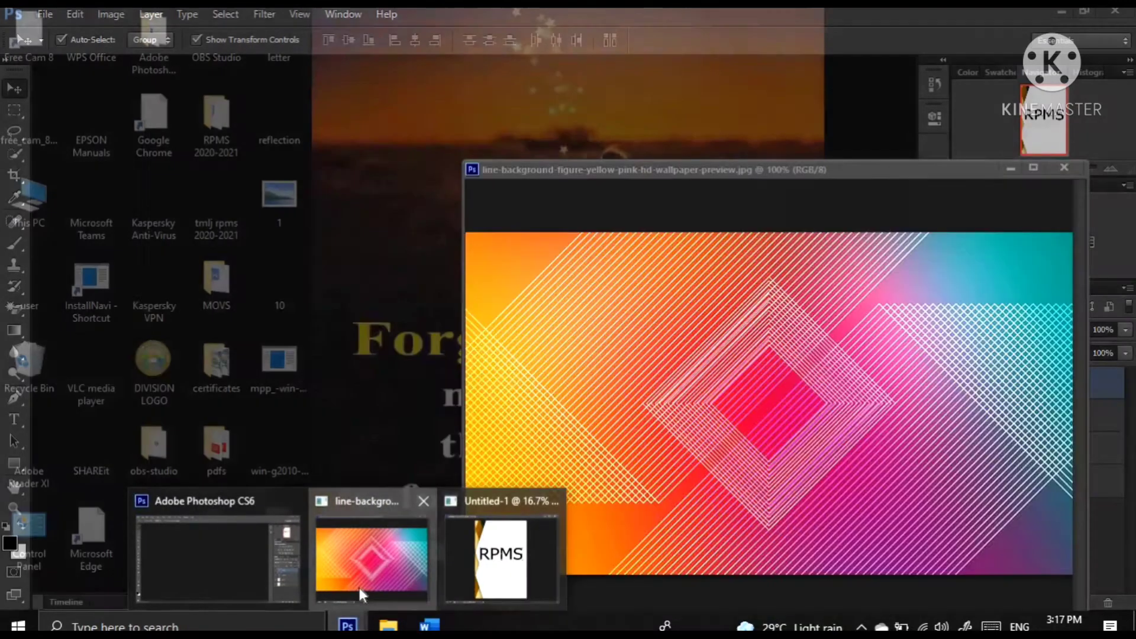
pyautogui.click(360, 588)
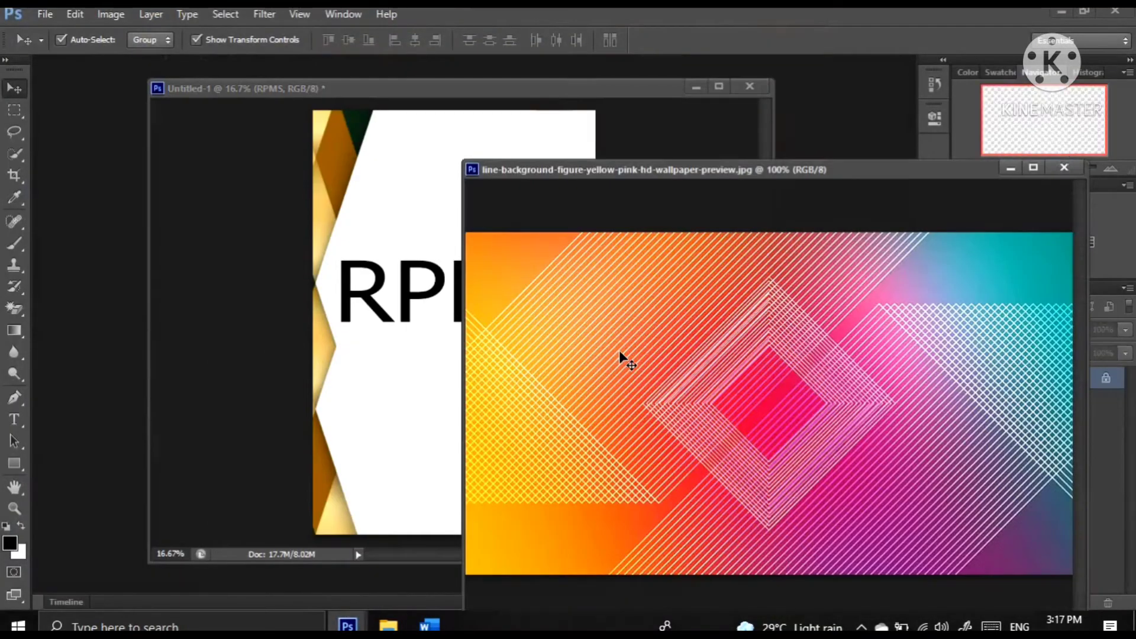
pyautogui.moveTo(517, 379); pyautogui.dragTo(416, 378)
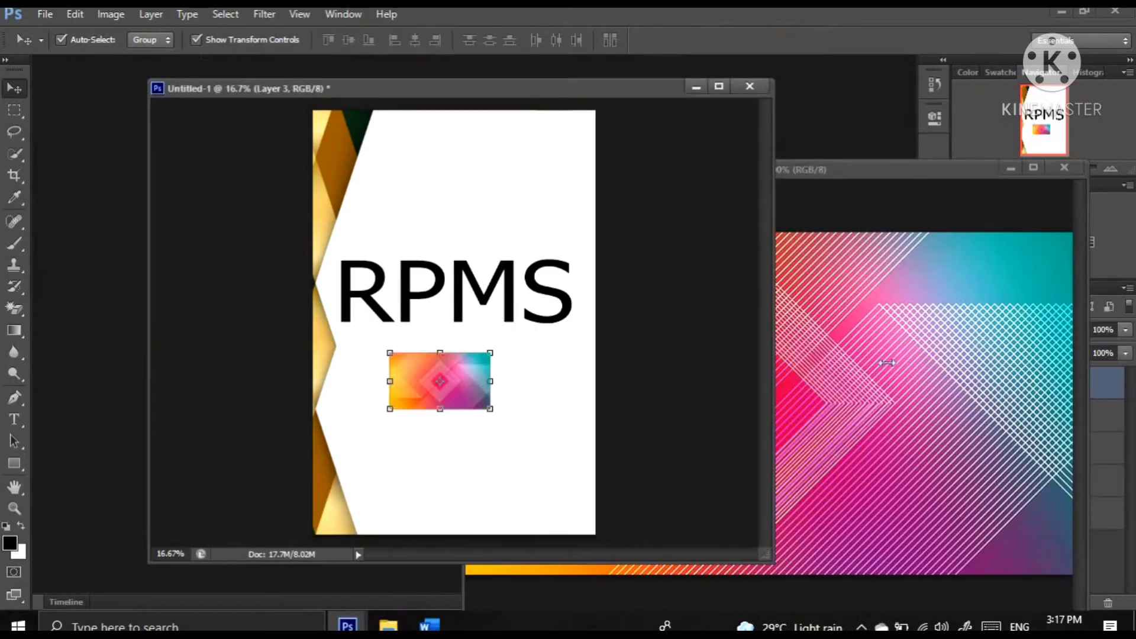
pyautogui.click(1064, 166)
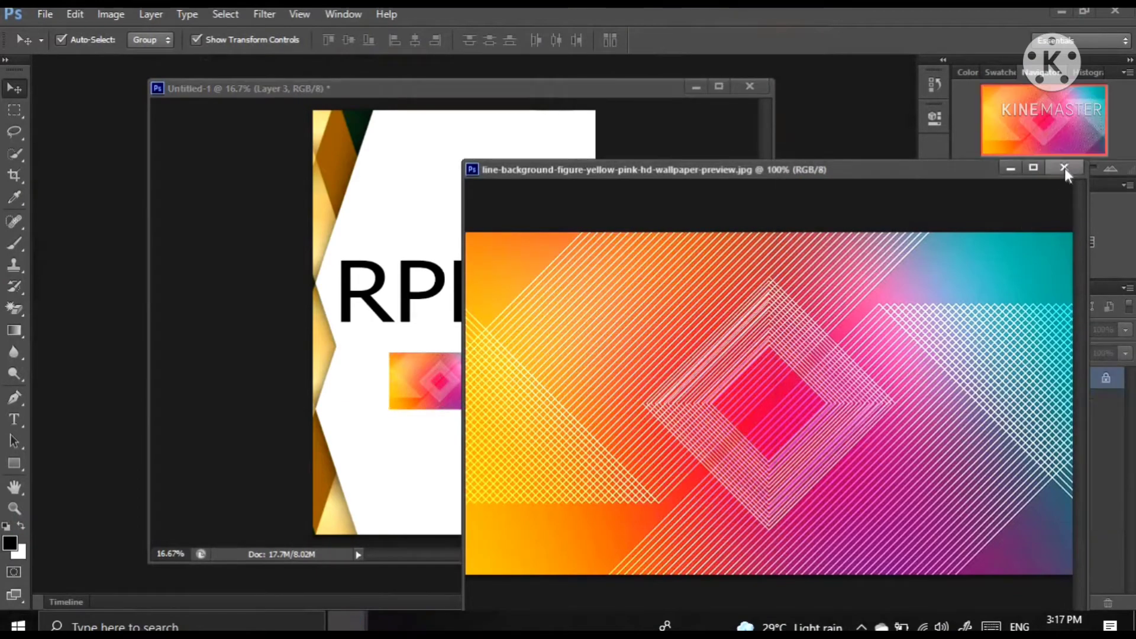
pyautogui.click(1064, 168)
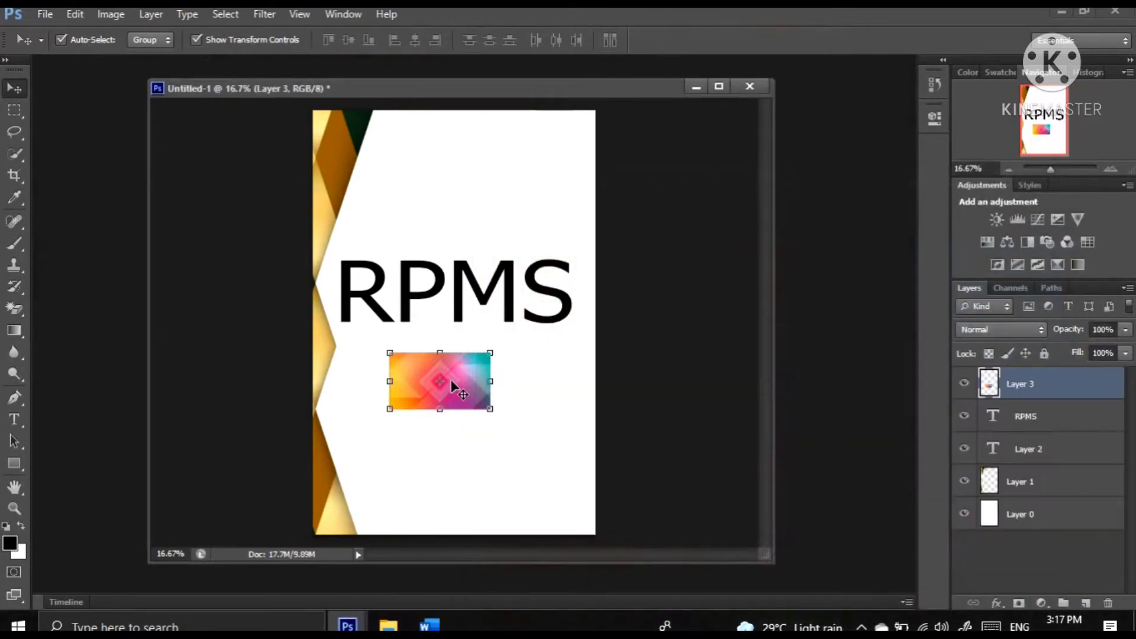
# Move the colorful image over the RPMS text and reorder its layer to sit directly above Layer 0, beneath Layer 1
pyautogui.moveTo(443, 348); pyautogui.dragTo(421, 258)
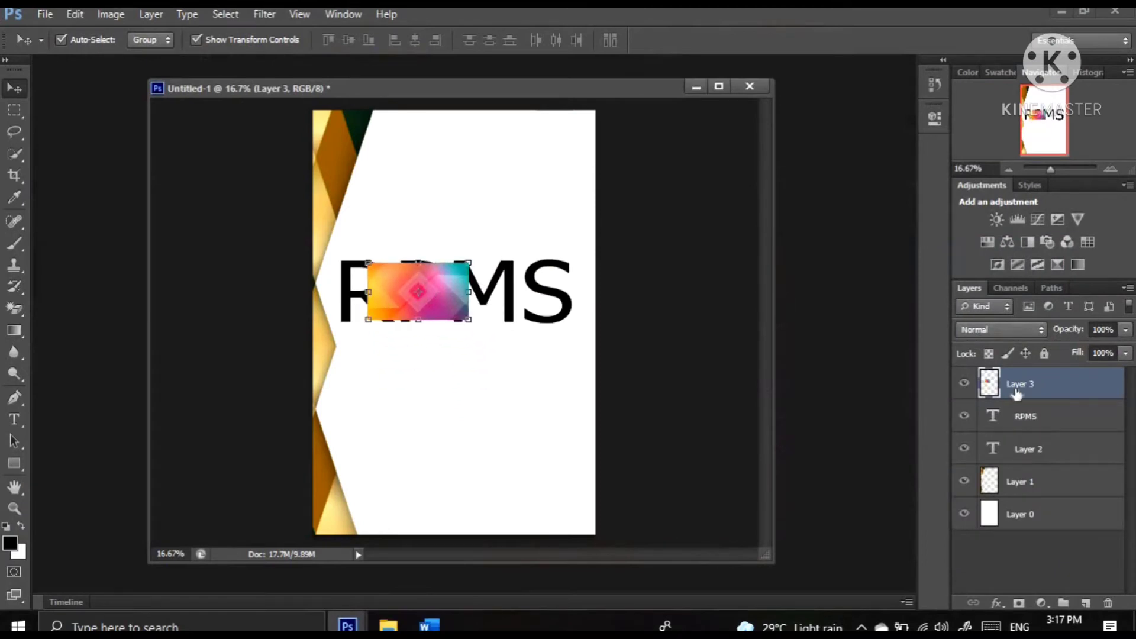
pyautogui.moveTo(1035, 395); pyautogui.dragTo(1049, 549)
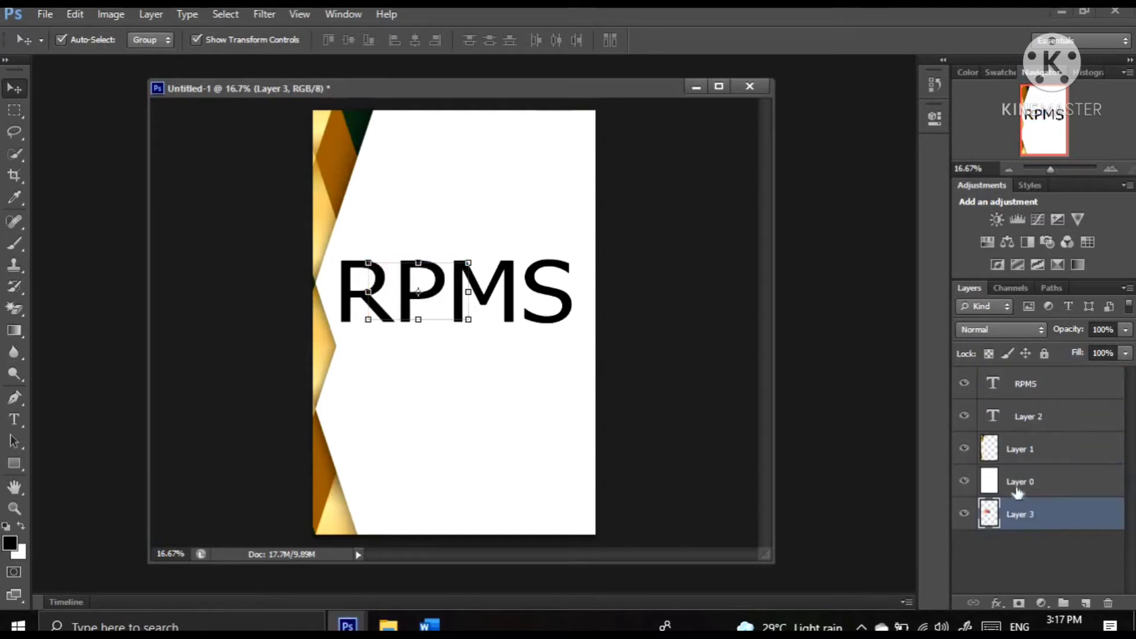
pyautogui.moveTo(1014, 482); pyautogui.dragTo(1017, 545)
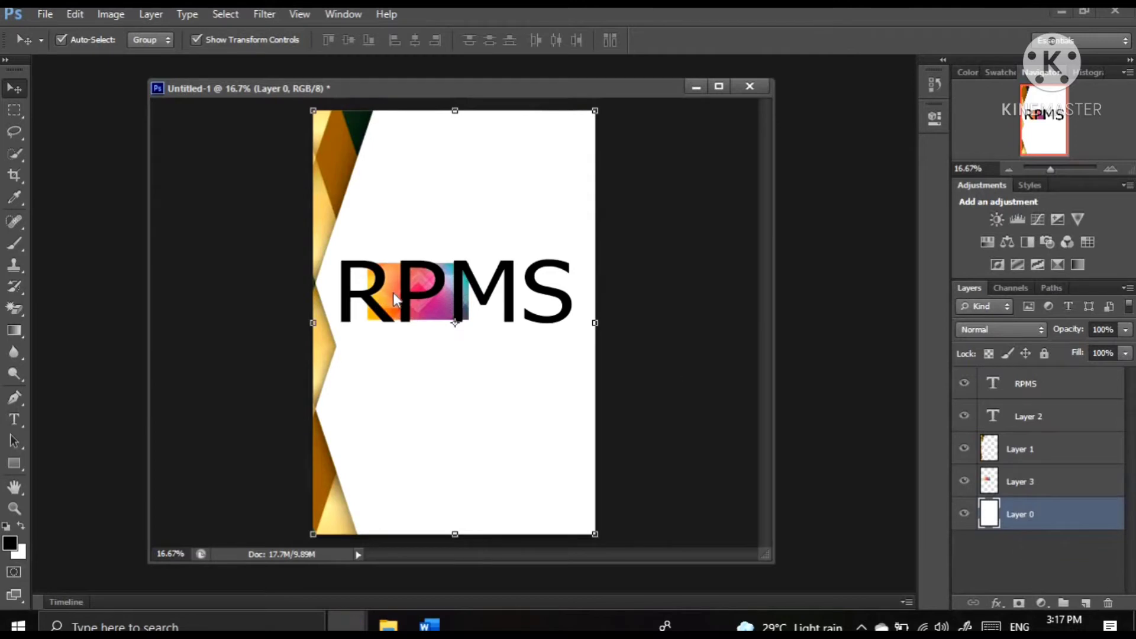
# Stretch the colorful image behind the RPMS text into a thin full-width band, scaled to 314.84% width and 54.63% height
pyautogui.click(393, 292)
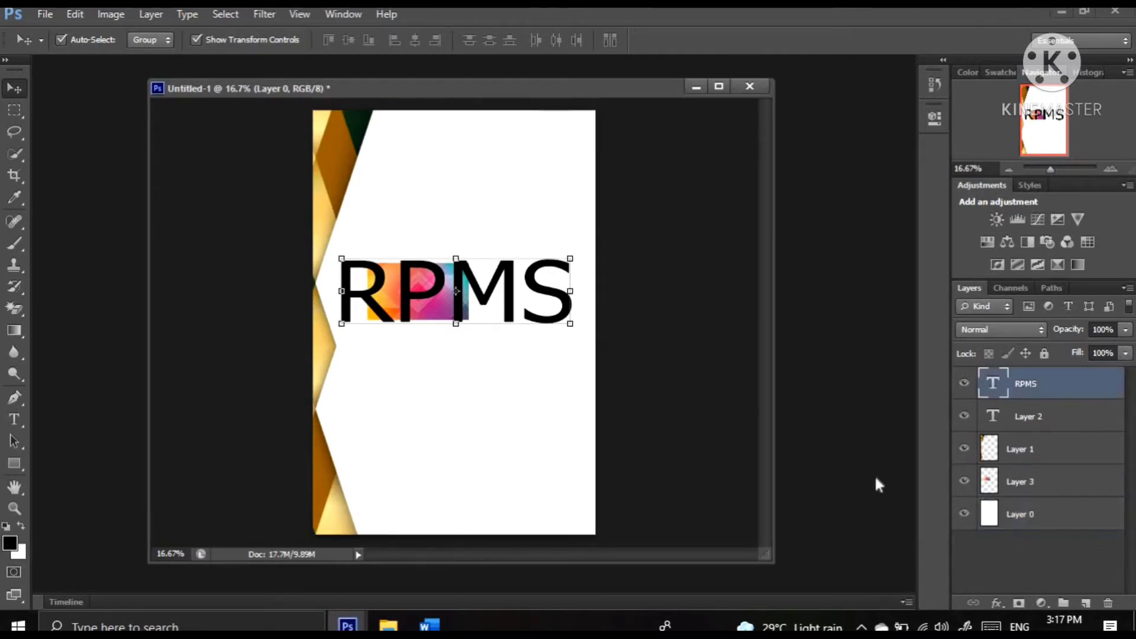
pyautogui.click(998, 485)
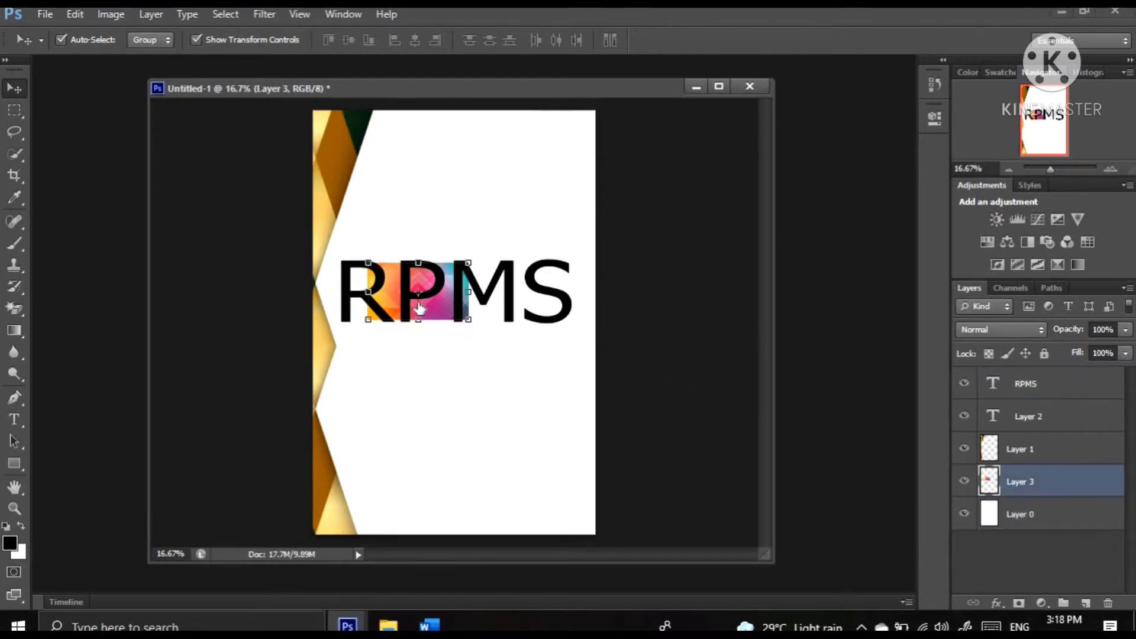
pyautogui.moveTo(366, 292); pyautogui.dragTo(289, 292)
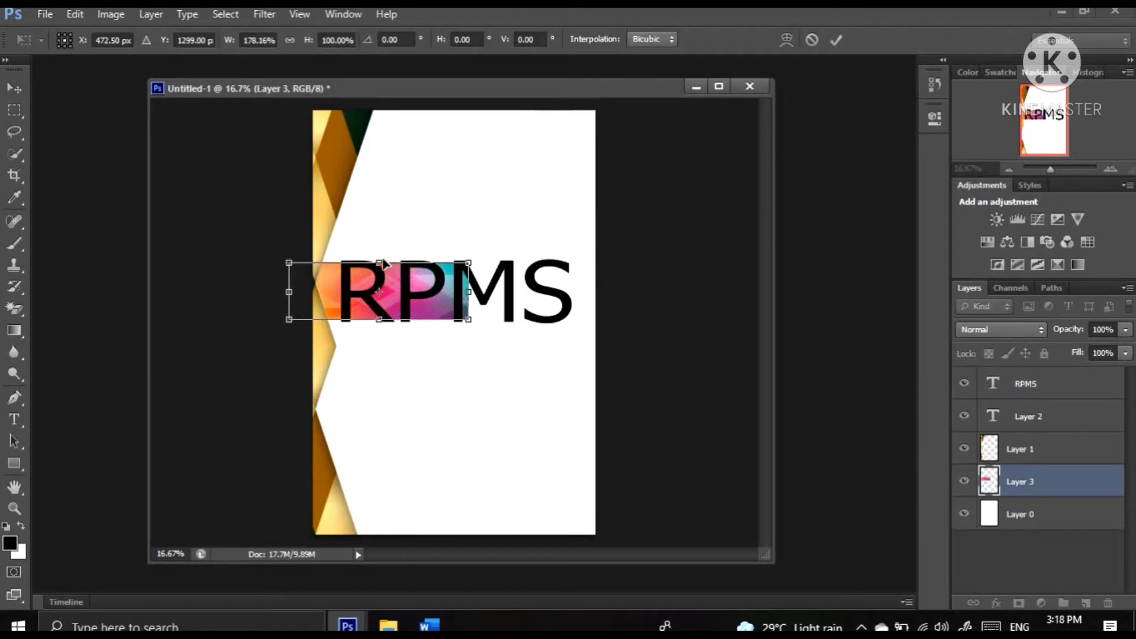
pyautogui.moveTo(384, 267); pyautogui.dragTo(386, 272)
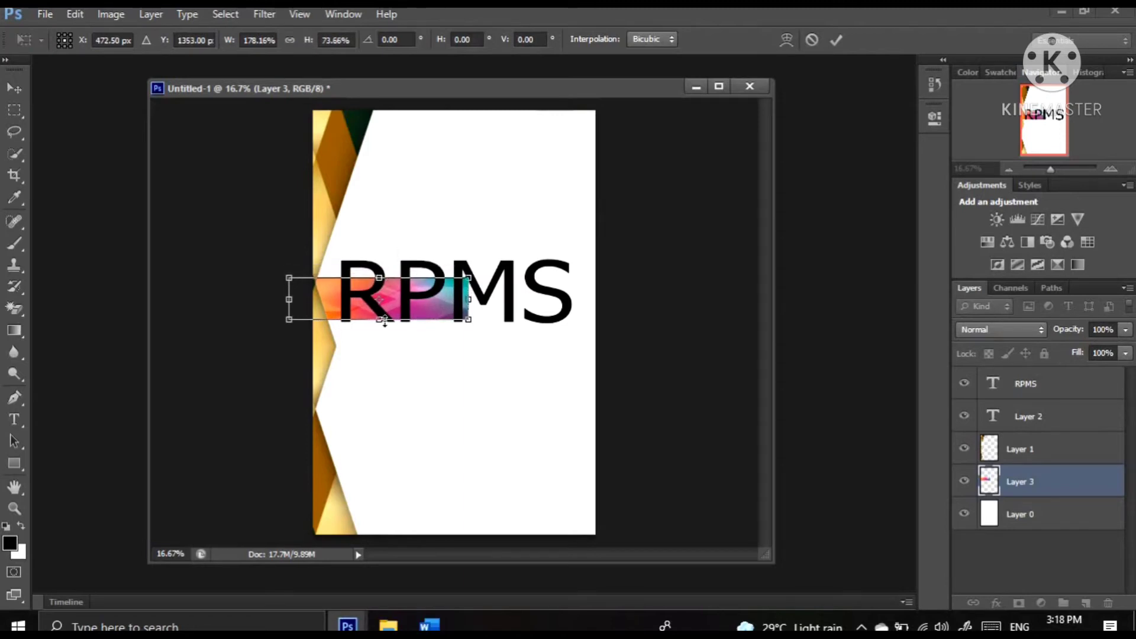
pyautogui.moveTo(385, 323); pyautogui.dragTo(386, 309)
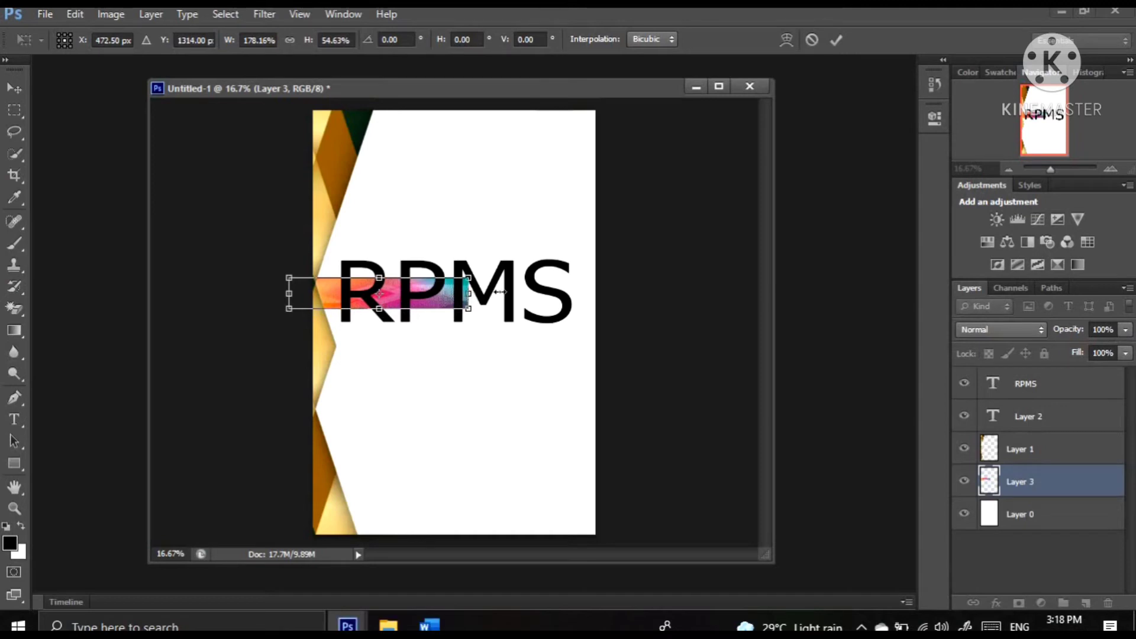
pyautogui.moveTo(500, 292); pyautogui.dragTo(610, 293)
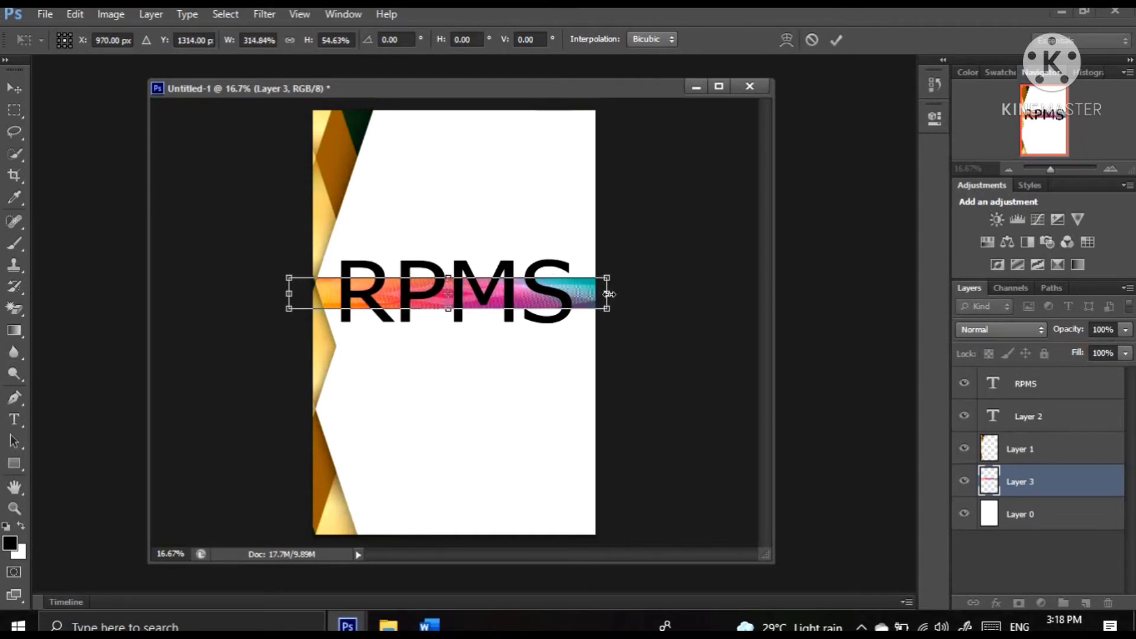
pyautogui.press('Return')
pyautogui.click(547, 207)
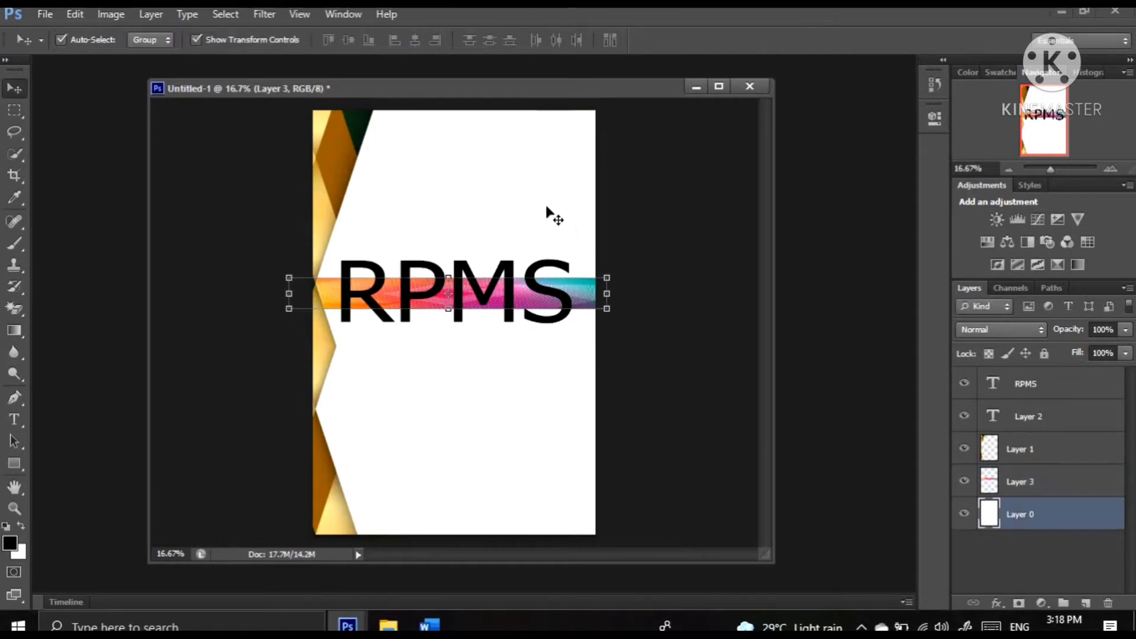
# Add a bright red outside stroke of 35 px to the colorful band on Layer 3
pyautogui.click(580, 308)
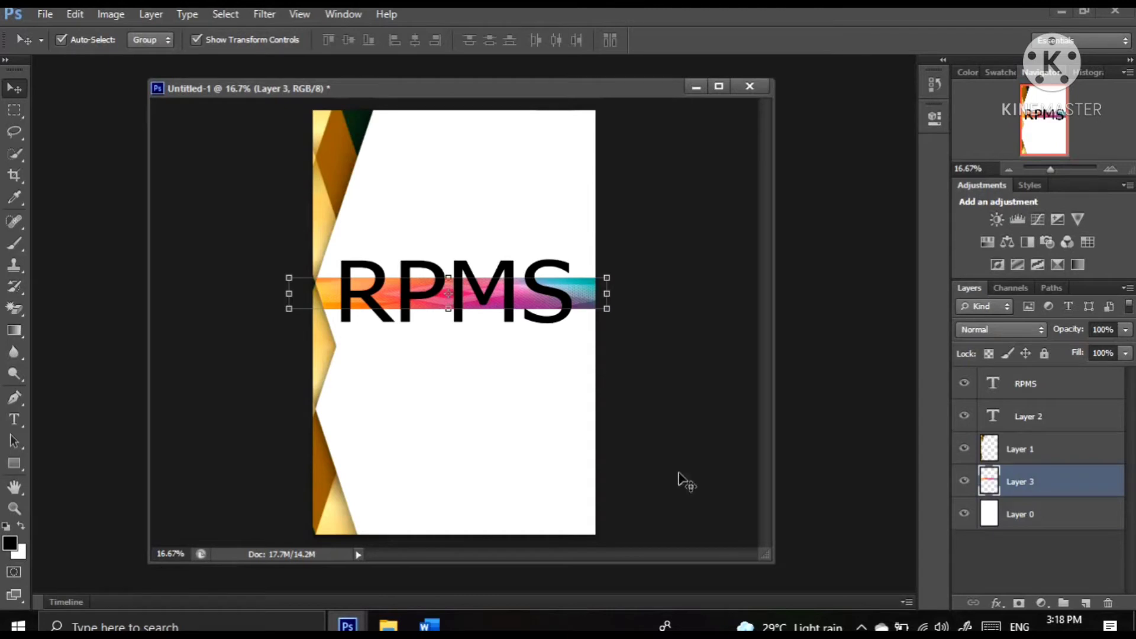
pyautogui.click(1005, 604)
pyautogui.click(1037, 447)
pyautogui.press('h')
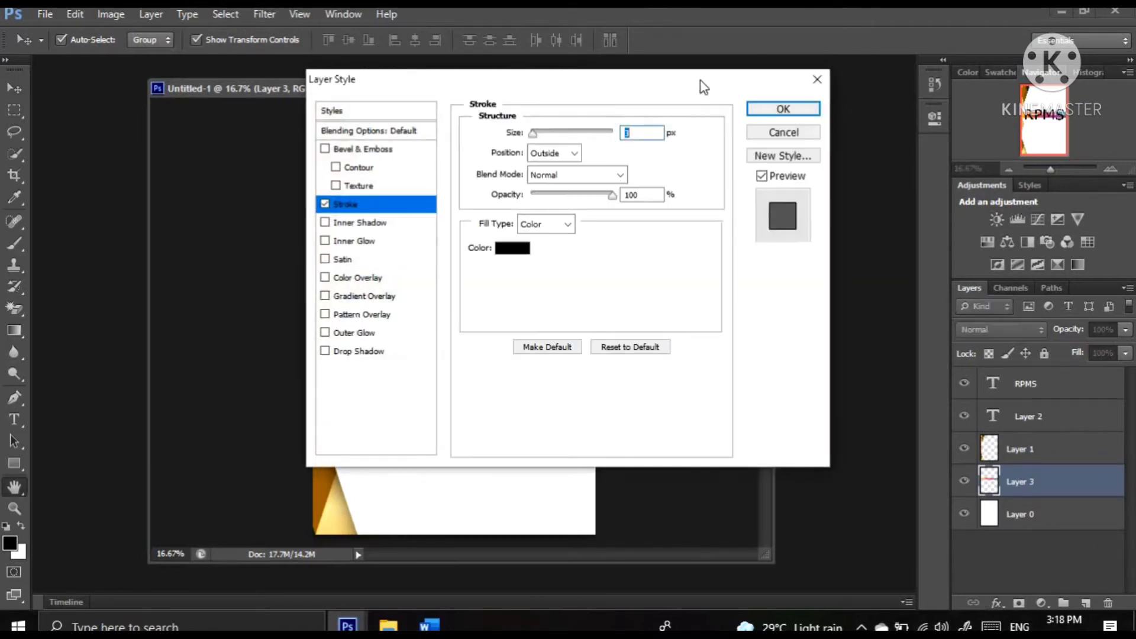
pyautogui.moveTo(1036, 256); pyautogui.dragTo(1132, 256)
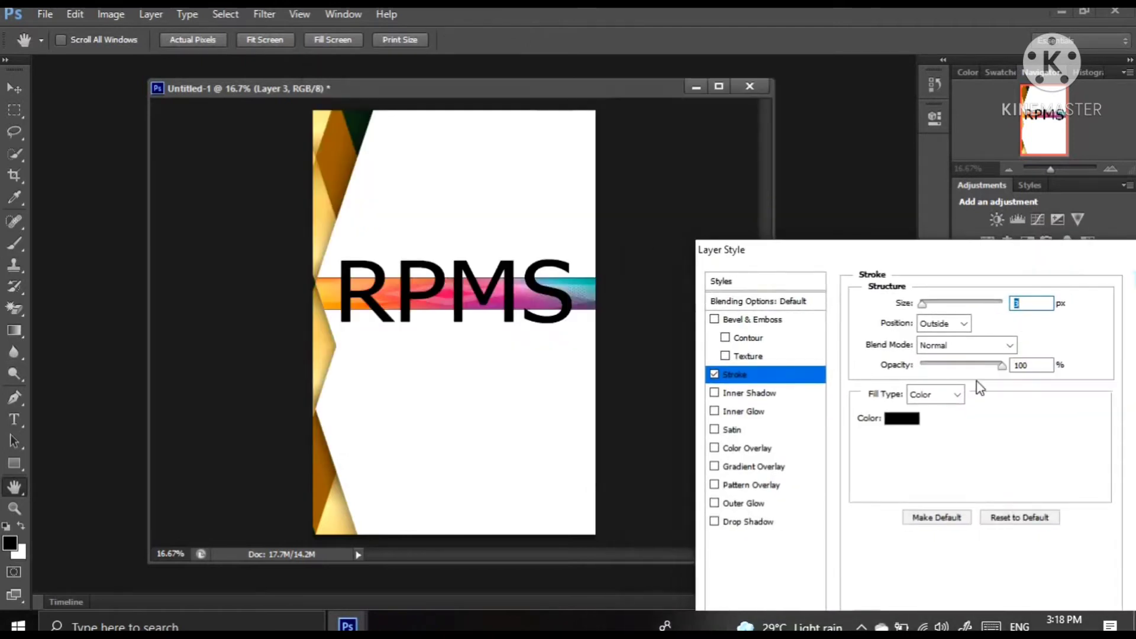
pyautogui.click(916, 422)
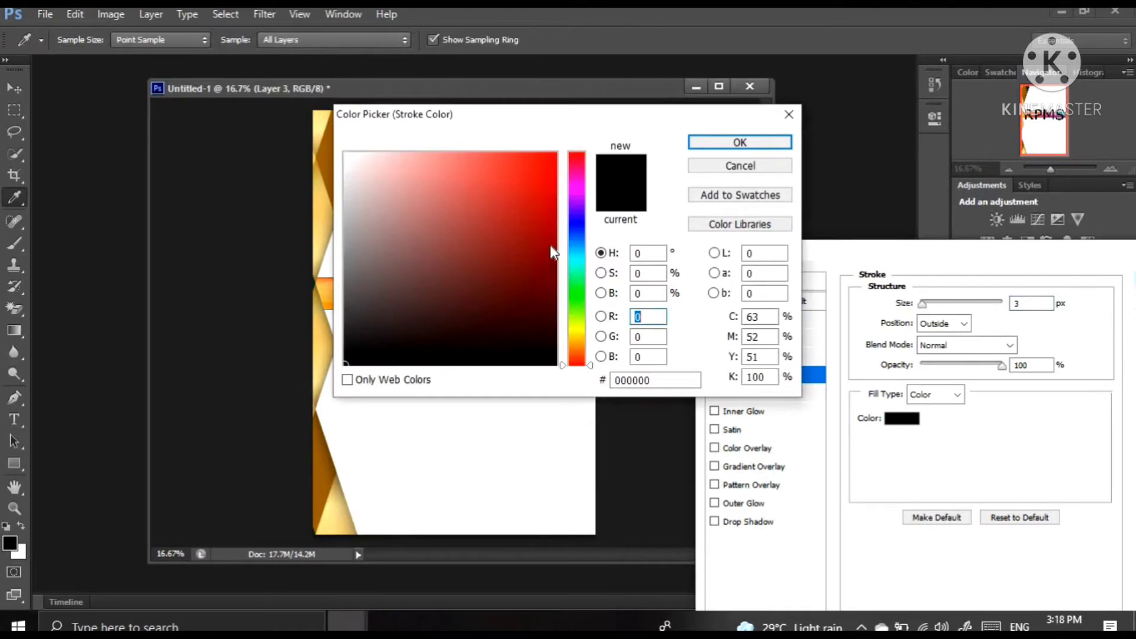
pyautogui.click(550, 245)
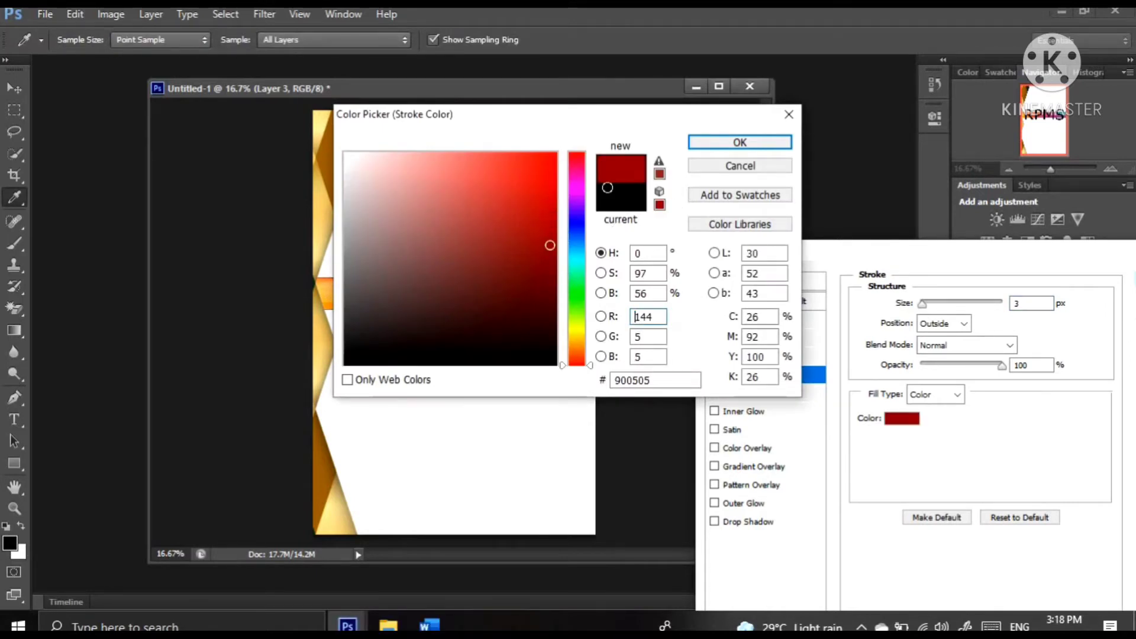
pyautogui.click(556, 203)
pyautogui.click(740, 142)
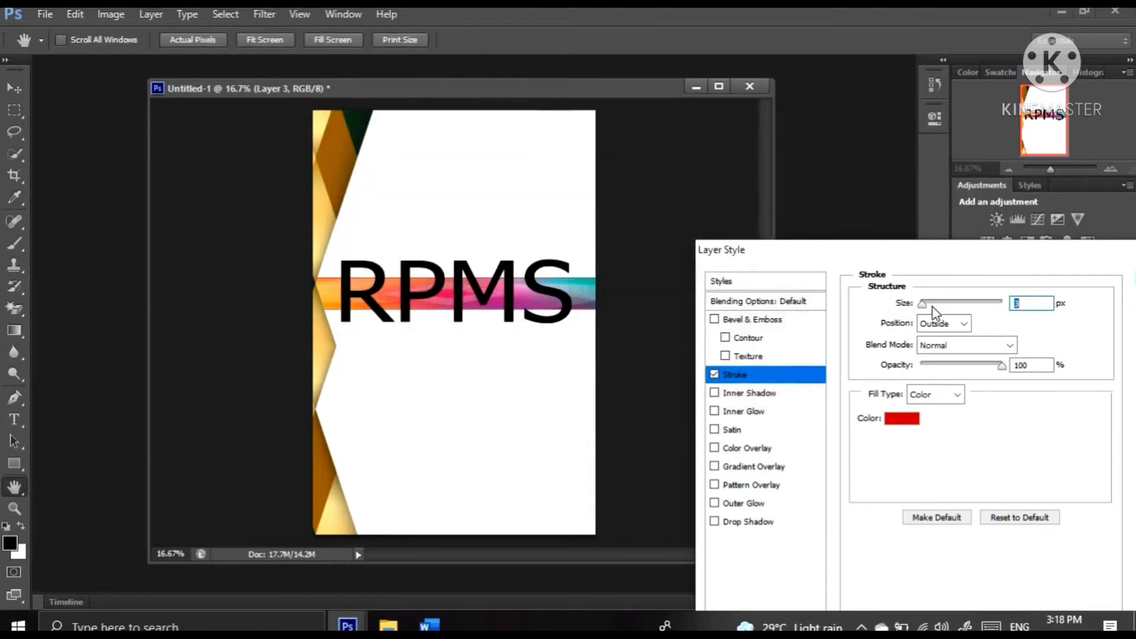
pyautogui.moveTo(933, 308); pyautogui.dragTo(936, 307)
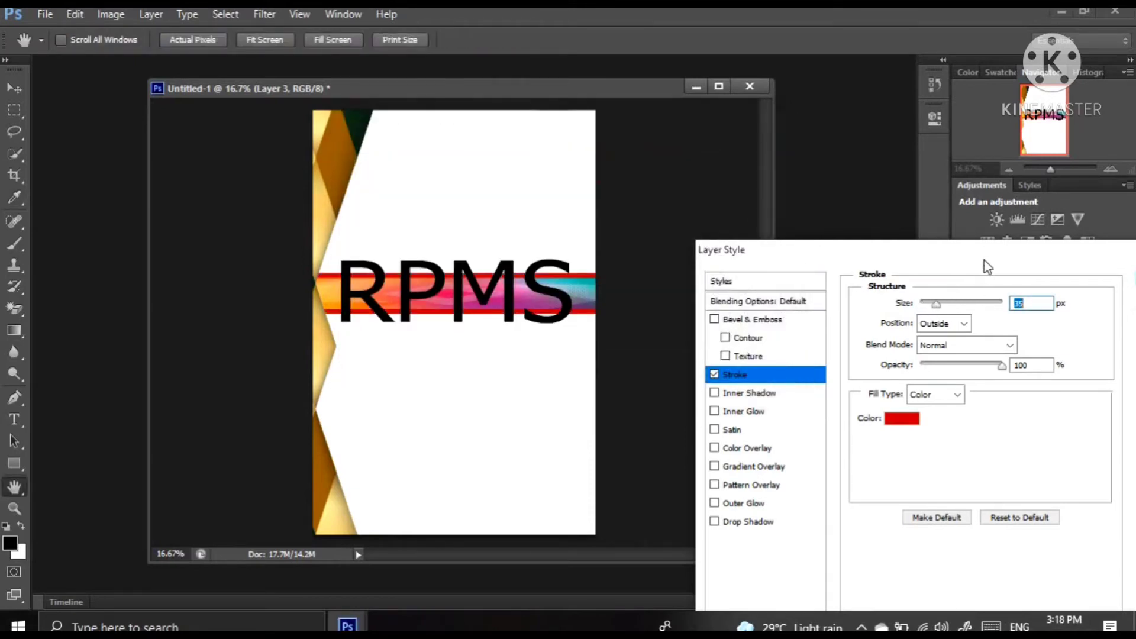
pyautogui.moveTo(979, 256); pyautogui.dragTo(783, 330)
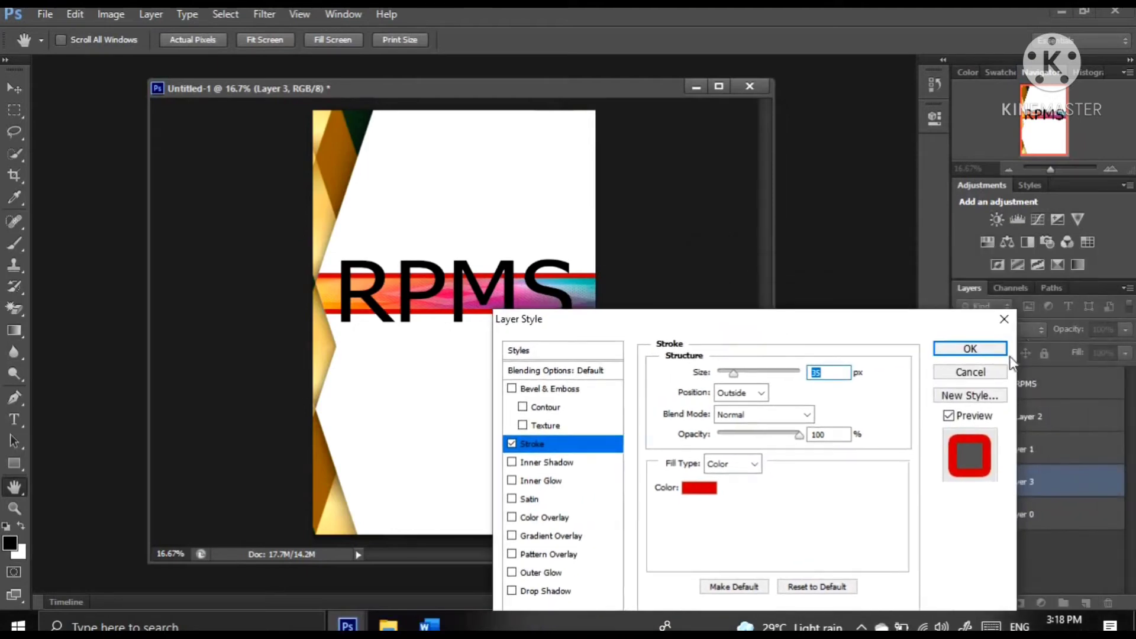
pyautogui.click(987, 348)
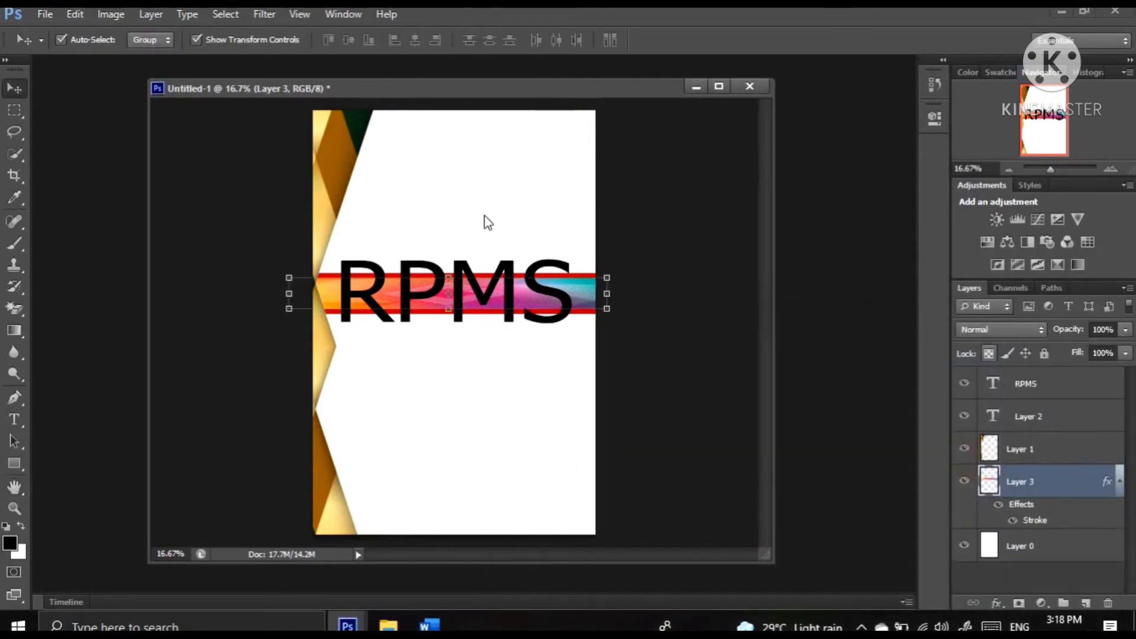
# Open the full-length portrait IMG_4633.JPG and copy it onto the RPMS cover page
pyautogui.click(51, 19)
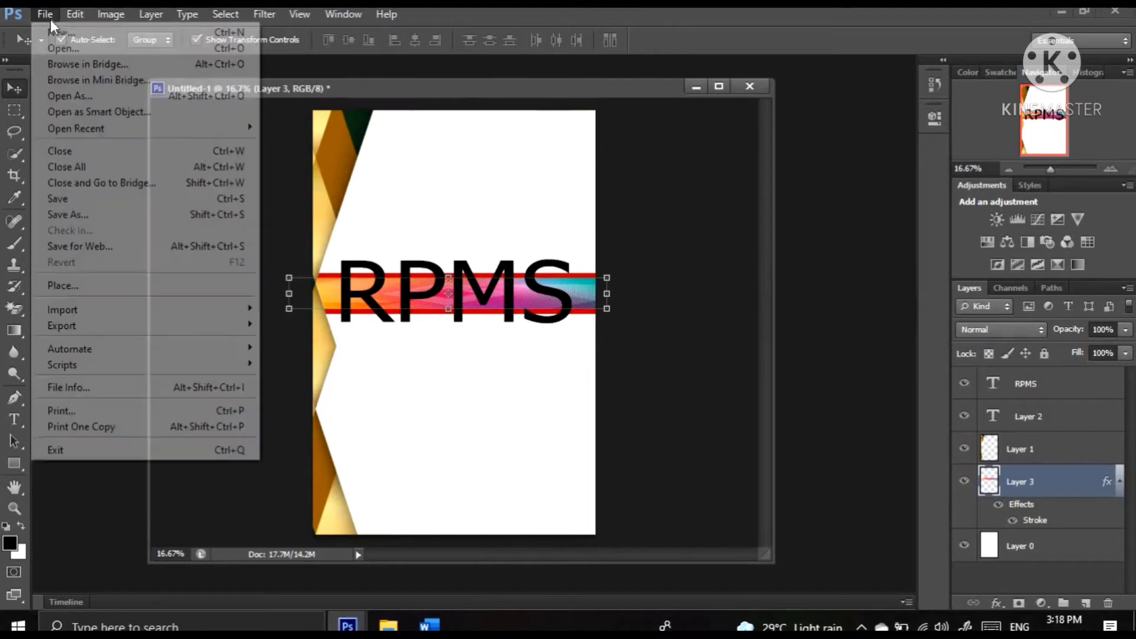
pyautogui.click(81, 48)
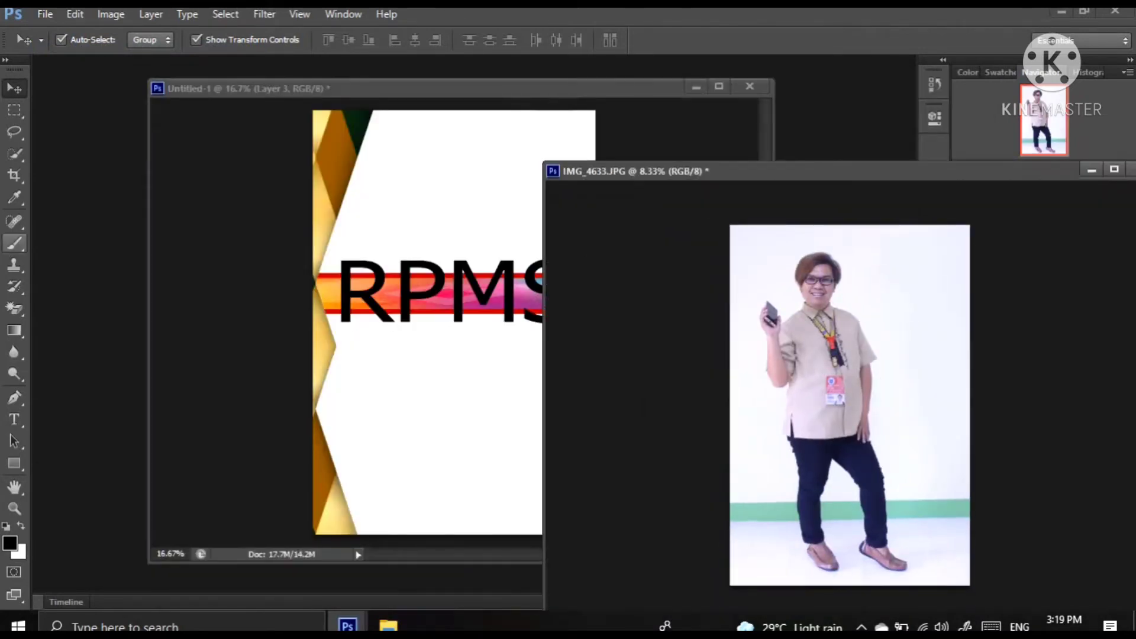
pyautogui.moveTo(798, 354); pyautogui.dragTo(457, 336)
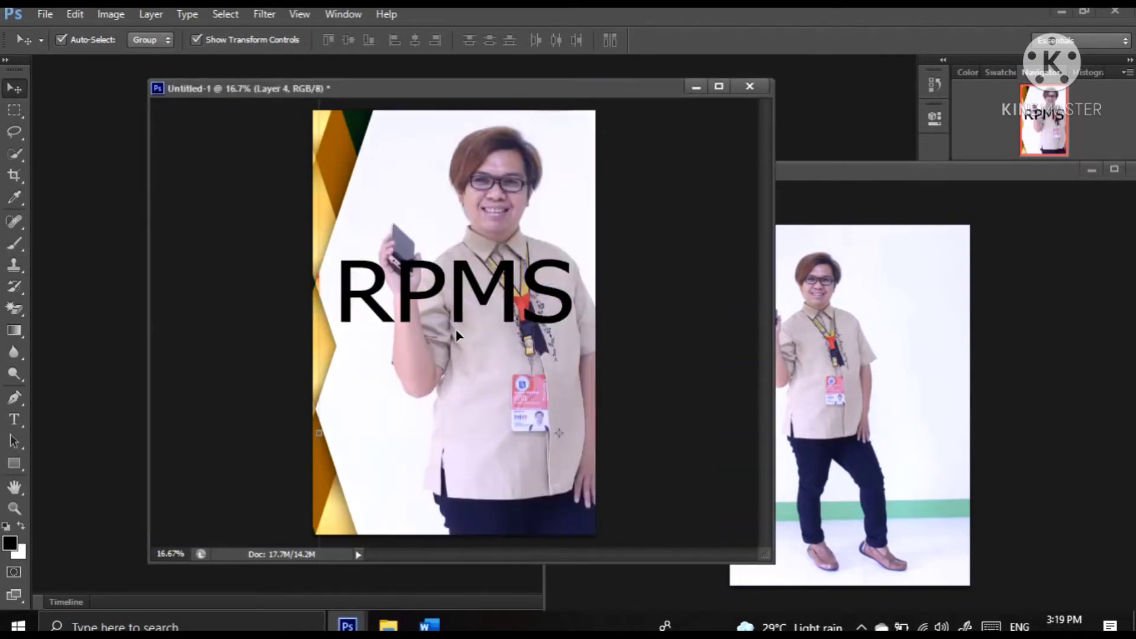
pyautogui.click(903, 379)
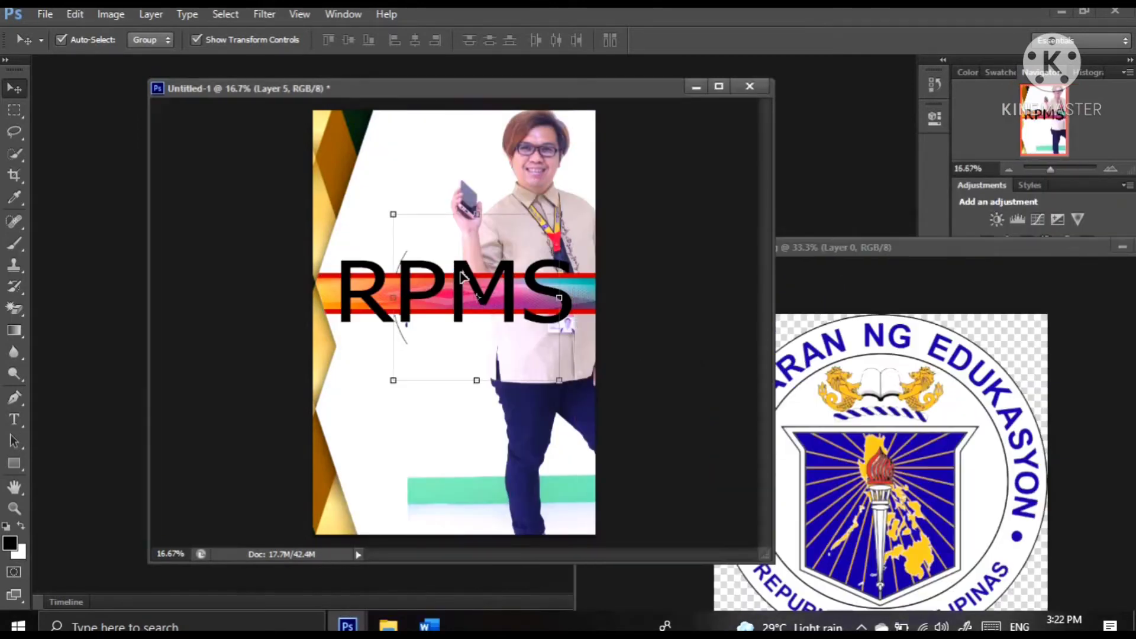
# Reorder the Department of Education seal's layer directly above Layer 3, and shrink the seal into the space above the first letters of RPMS
pyautogui.click(1017, 359)
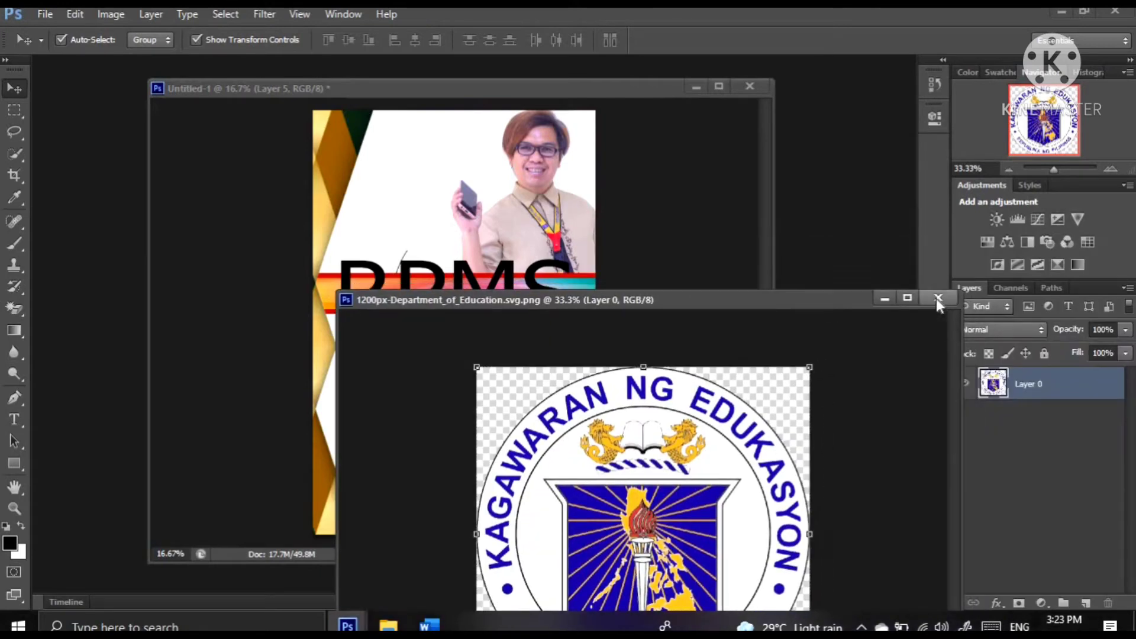
pyautogui.click(939, 299)
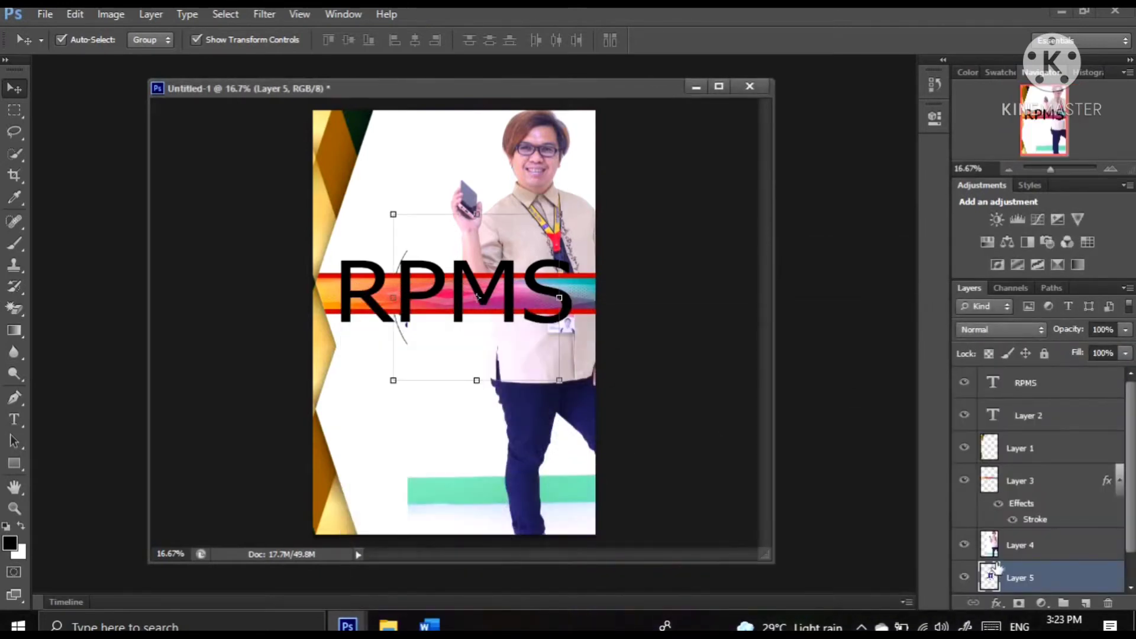
pyautogui.moveTo(1010, 583); pyautogui.dragTo(1010, 468)
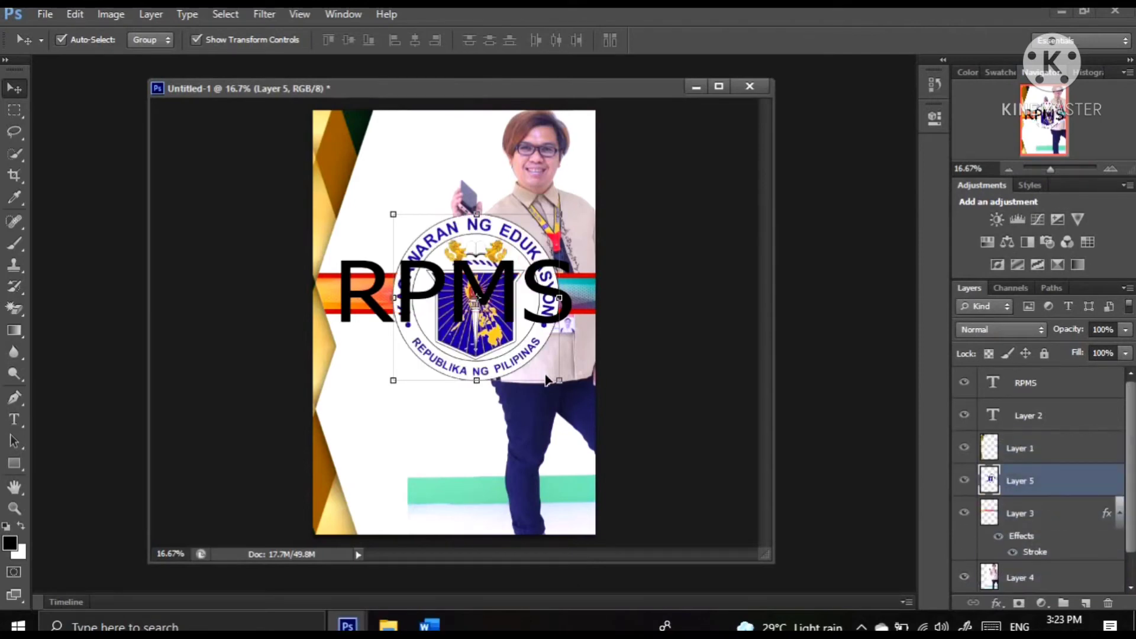
pyautogui.moveTo(555, 375); pyautogui.dragTo(463, 277)
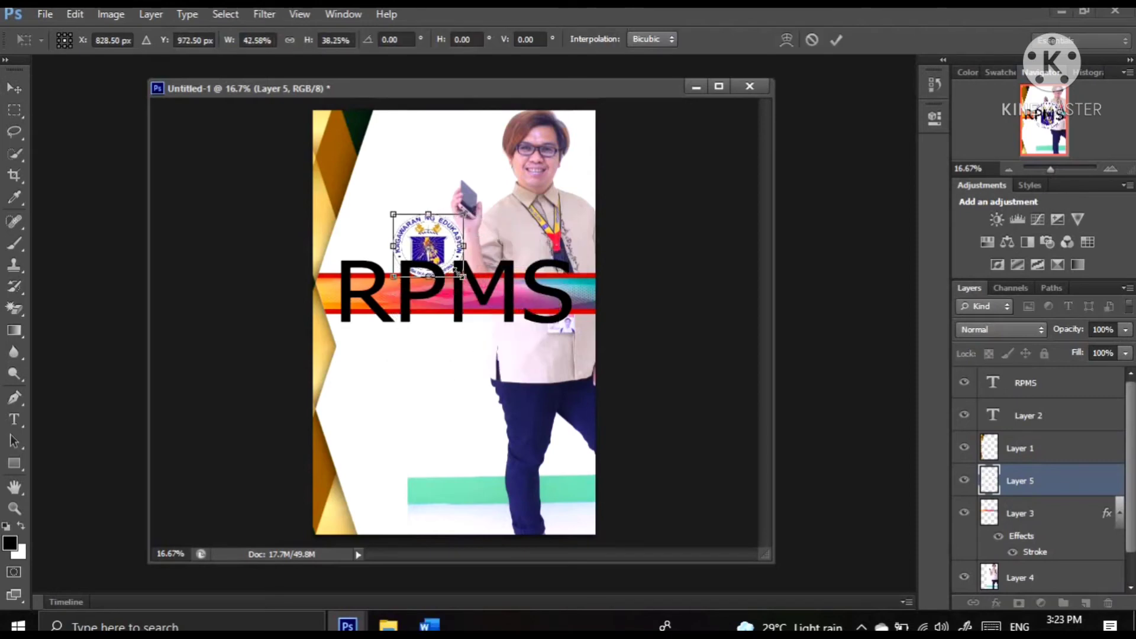
pyautogui.moveTo(421, 238); pyautogui.dragTo(388, 208)
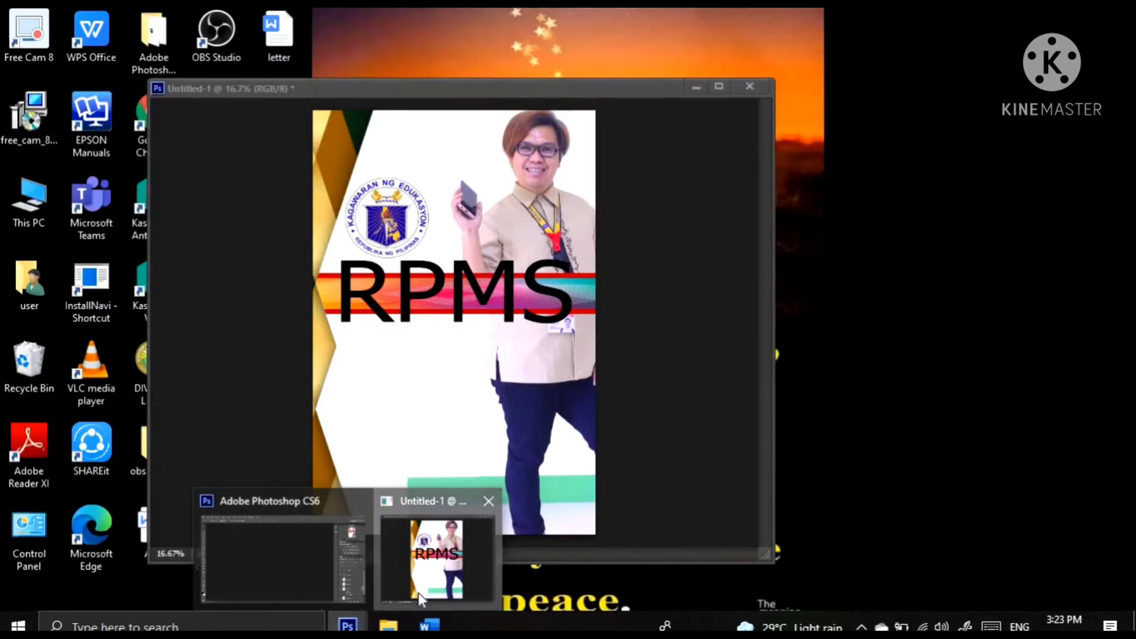
# Bring the Untitled-1 cover document back on screen and select its portrait layer, Layer 4
pyautogui.click(419, 595)
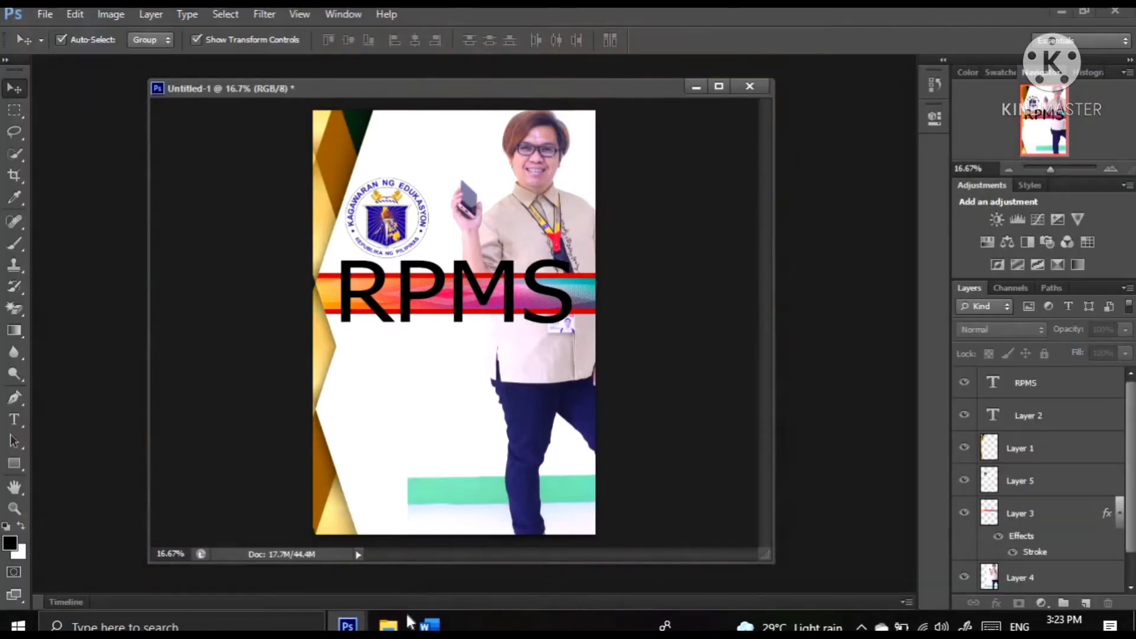
pyautogui.moveTo(407, 616)
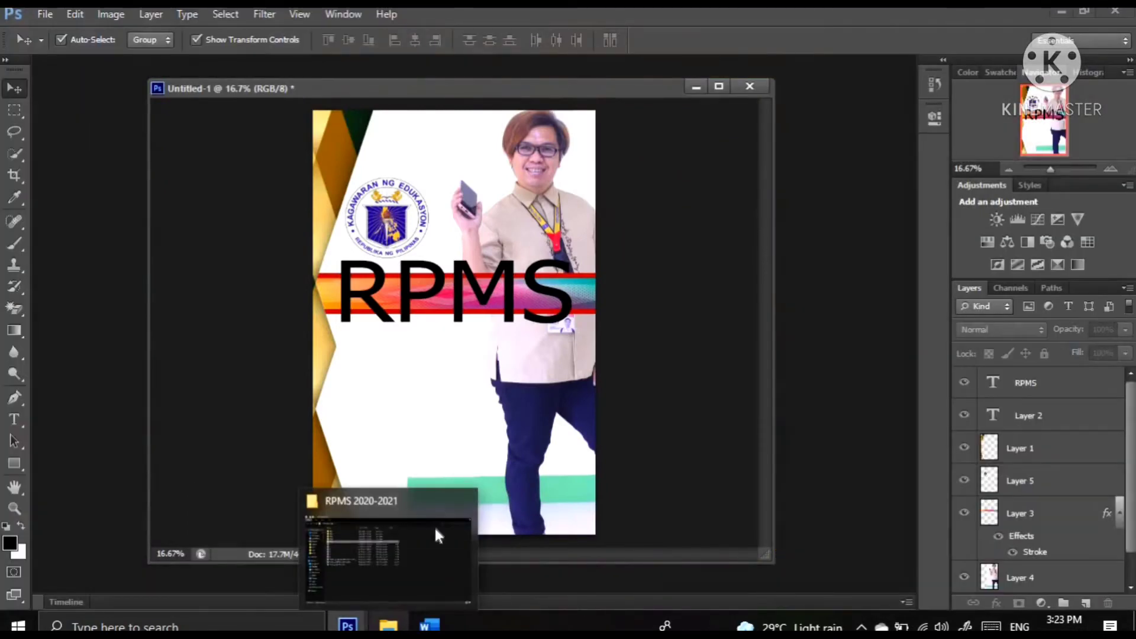
pyautogui.click(435, 462)
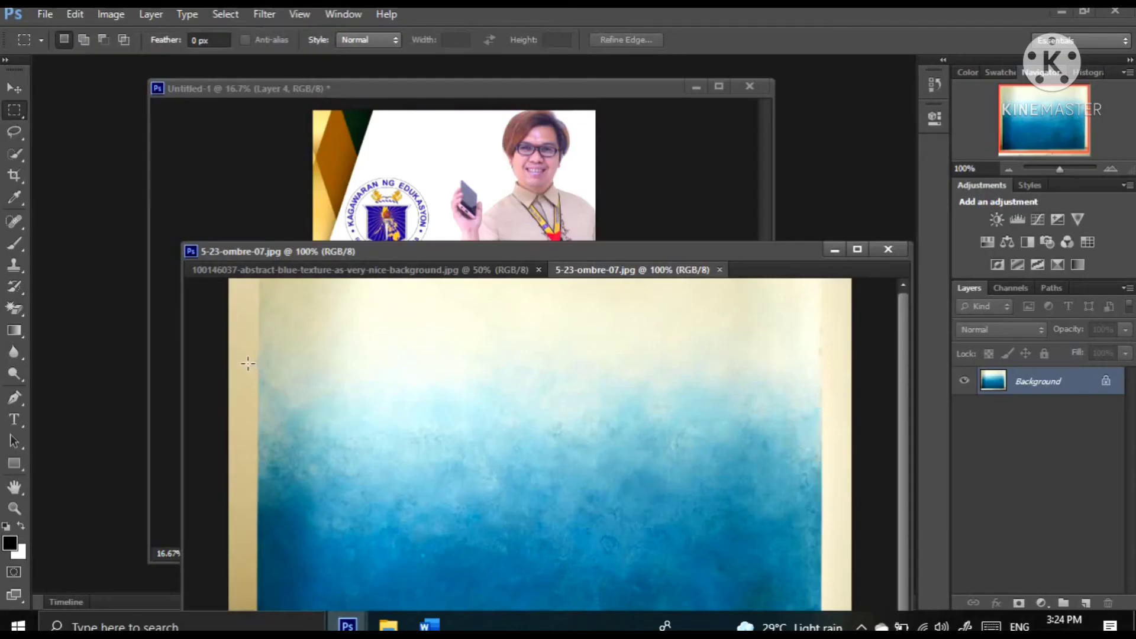
# Copy a full-width rectangular strip from the middle of 5-23-ombre-07.jpg onto the cover page, and close the source file
pyautogui.moveTo(223, 365); pyautogui.dragTo(868, 534)
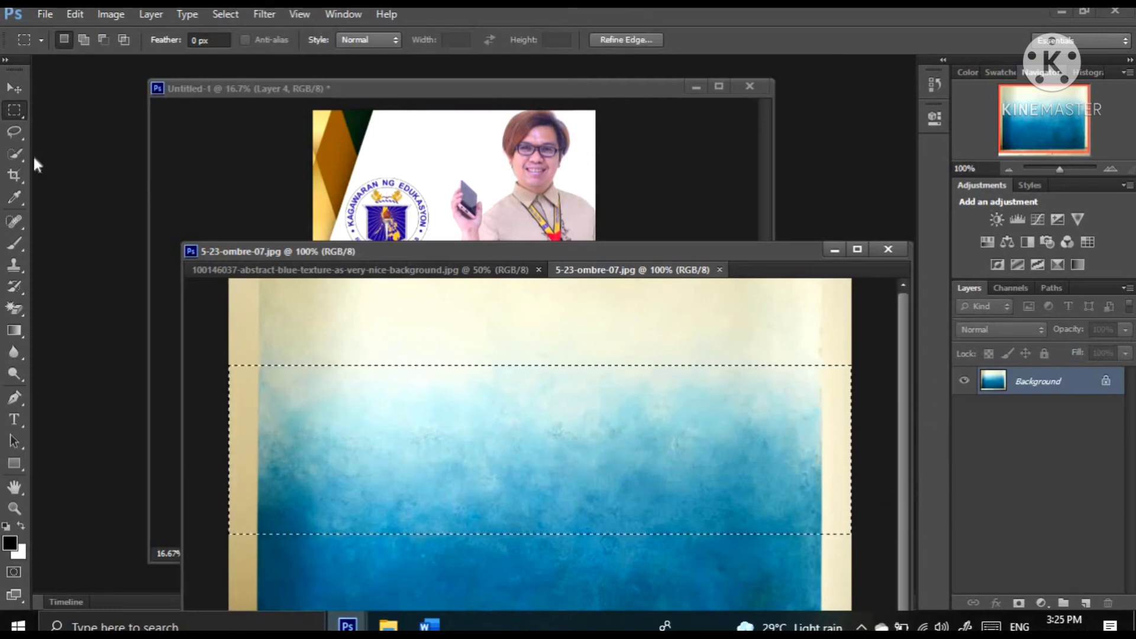
pyautogui.click(8, 91)
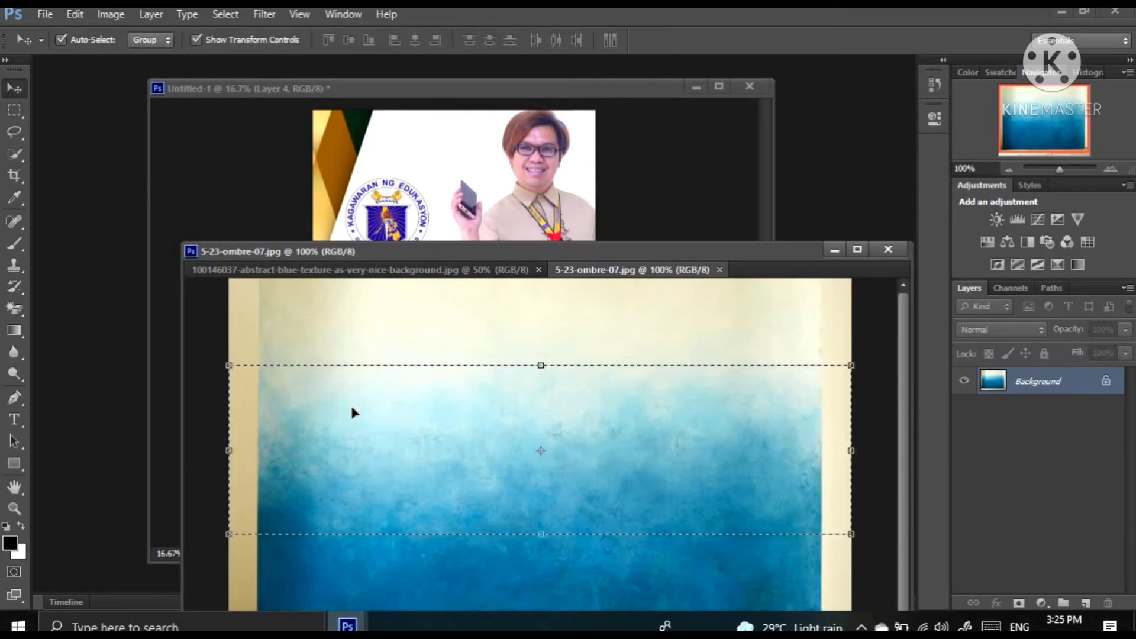
pyautogui.moveTo(353, 411); pyautogui.dragTo(389, 179)
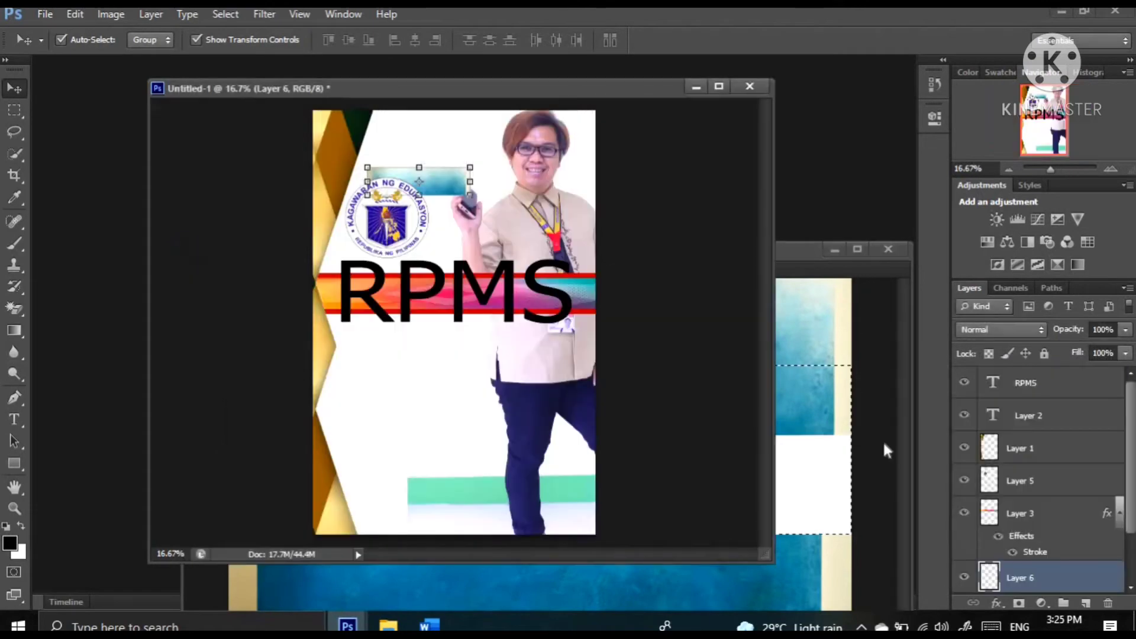
pyautogui.click(883, 440)
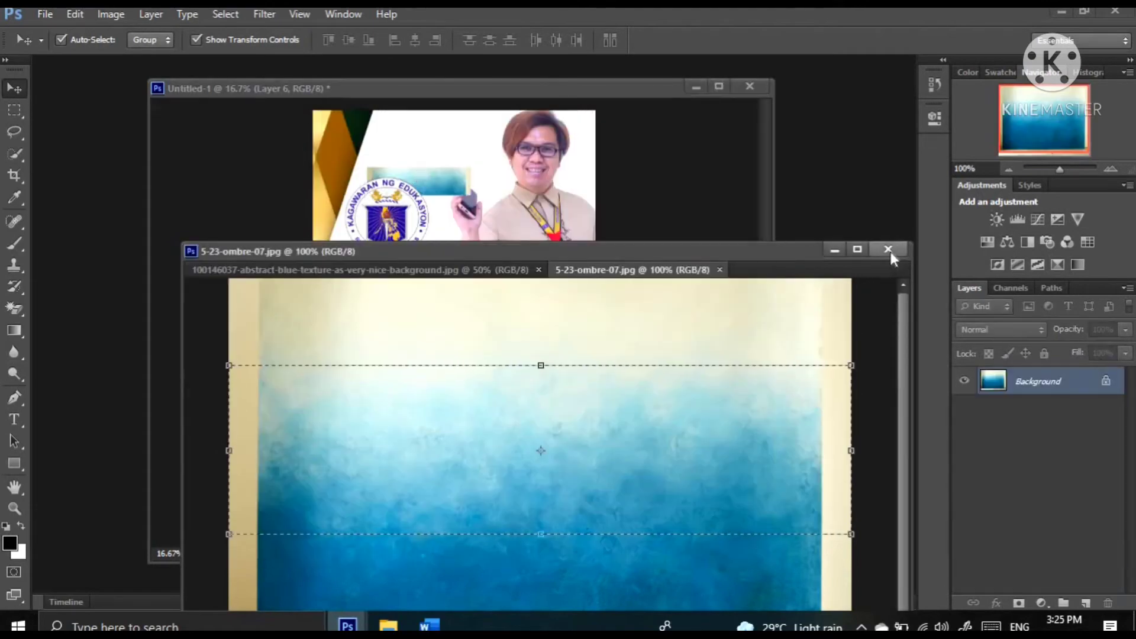
pyautogui.click(889, 249)
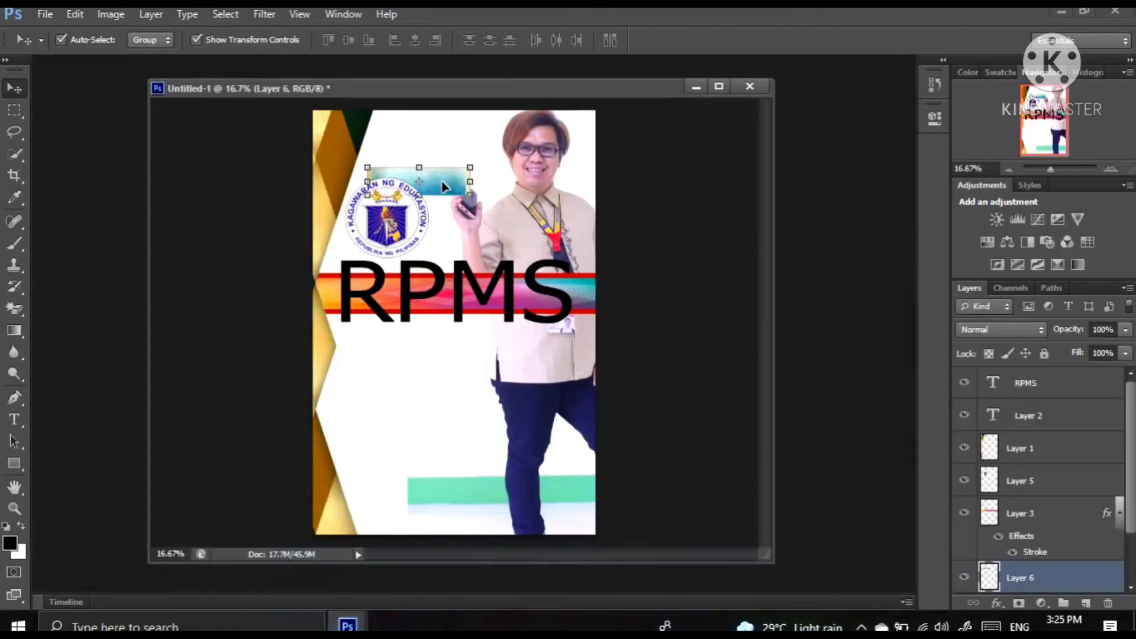
# Move the blue ombre strip to the page bottom, scale it to about 358% width and 372% height, and nudge it down below the portrait's legs
pyautogui.moveTo(442, 187); pyautogui.dragTo(479, 490)
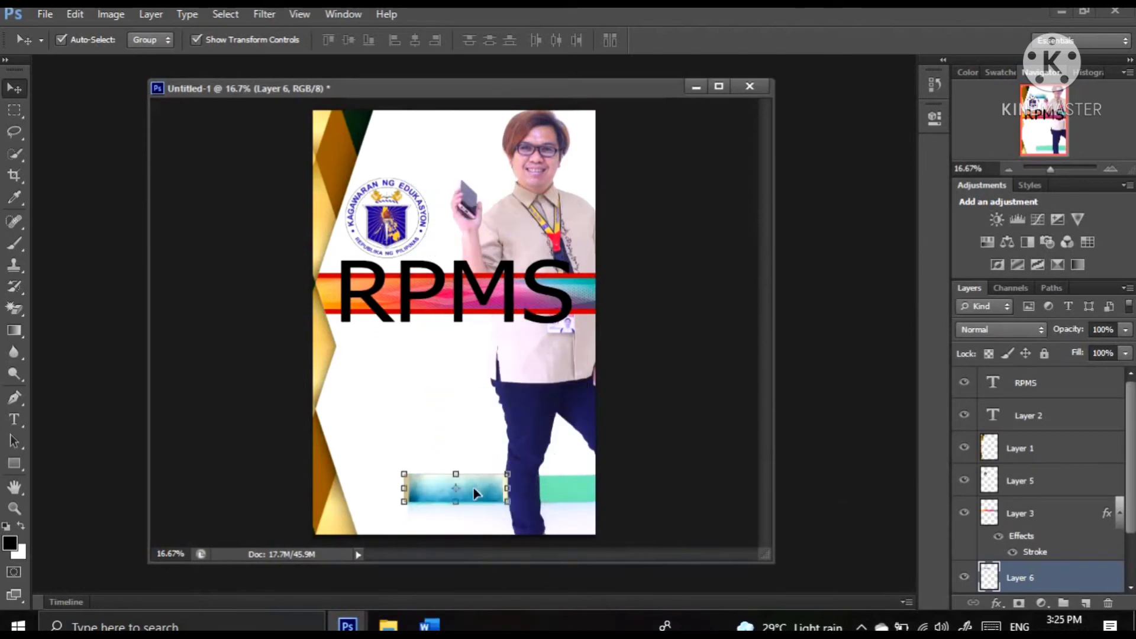
pyautogui.hotkey('ctrl', 't')
pyautogui.moveTo(325, 455); pyautogui.dragTo(278, 450)
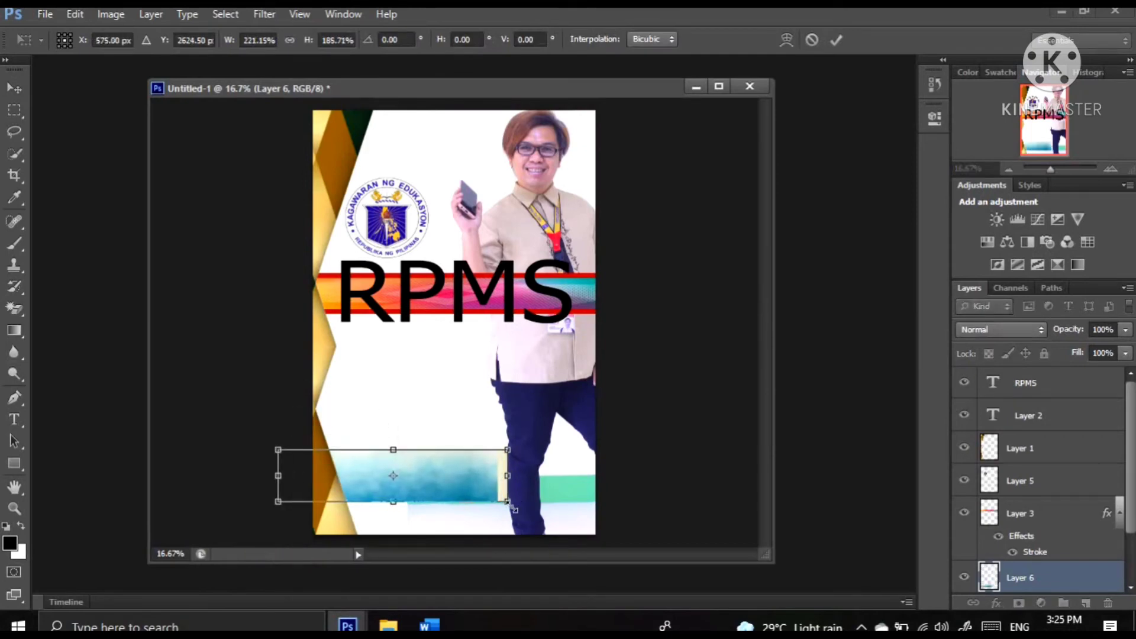
pyautogui.moveTo(513, 507); pyautogui.dragTo(654, 560)
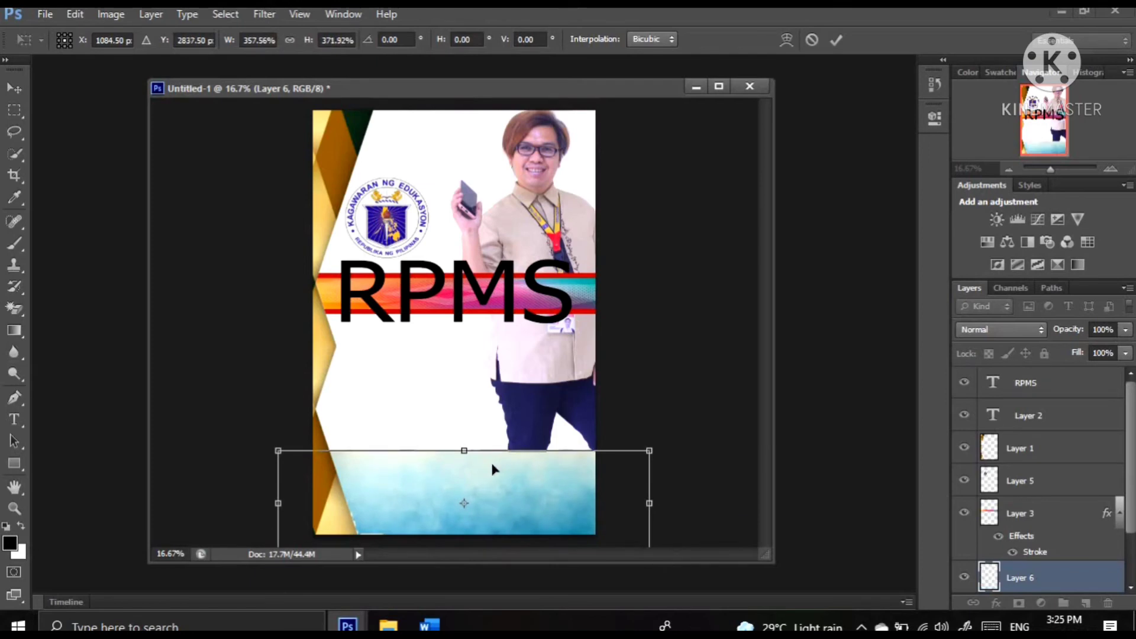
pyautogui.press('Down')
pyautogui.press('Down')
pyautogui.press('Down')
pyautogui.press('Down')
pyautogui.press('Down')
pyautogui.press('Down')
pyautogui.press('Down')
pyautogui.press('Return')
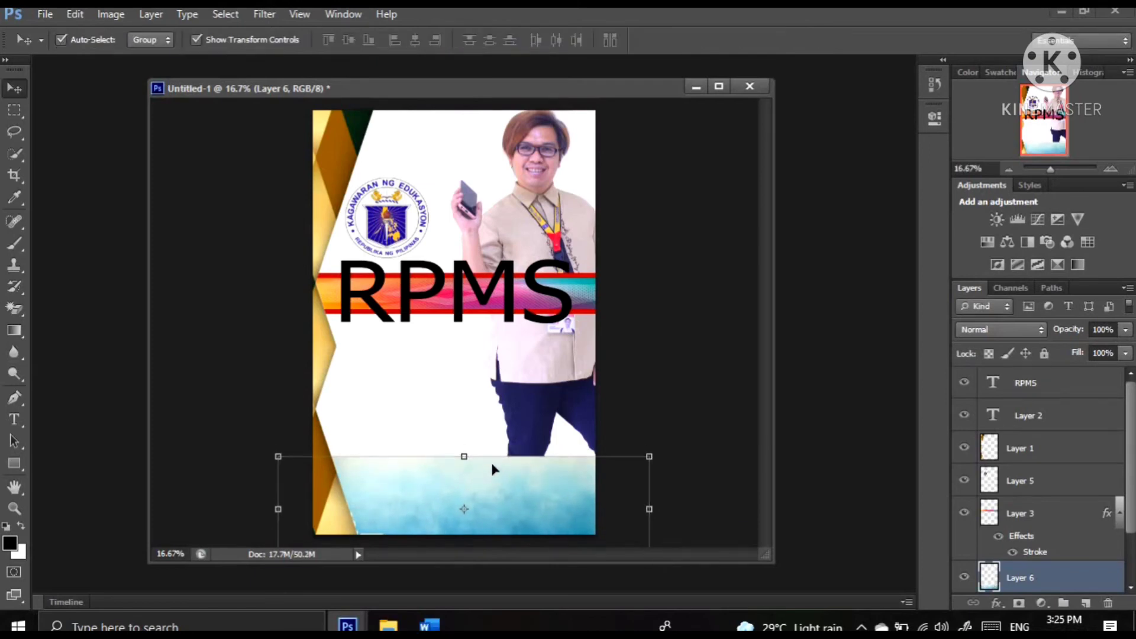
pyautogui.press('Down')
pyautogui.press('Down')
pyautogui.press('Down')
pyautogui.press('Down')
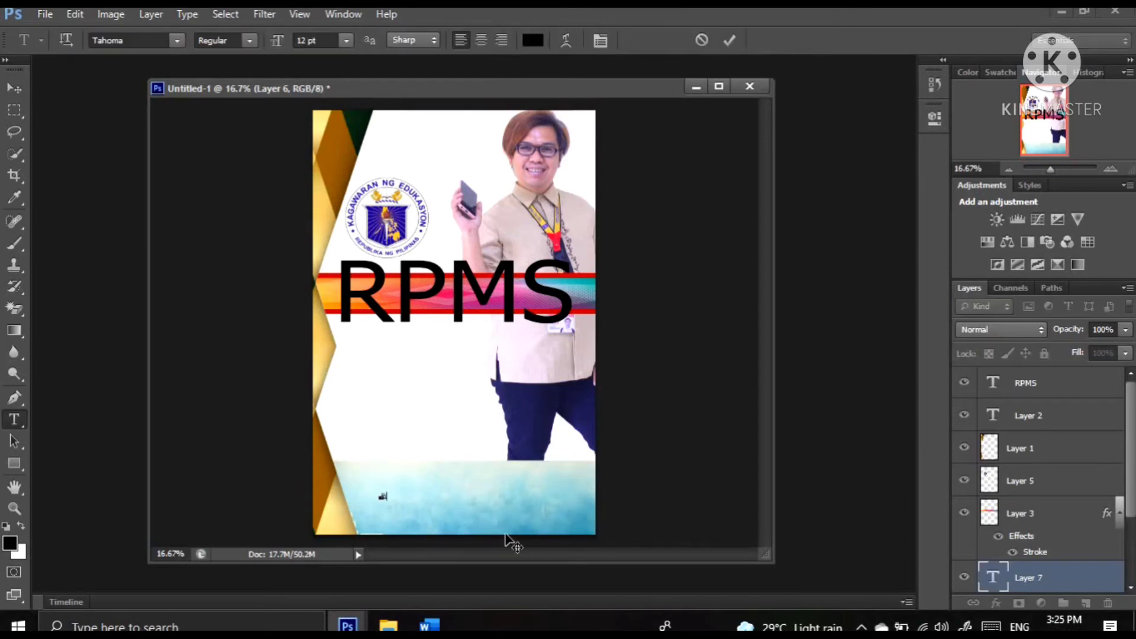
# Add the text "Prepard by:" in 12 pt Tahoma on the blue strip
pyautogui.write('ame')
pyautogui.write(':')
pyautogui.click(14, 88)
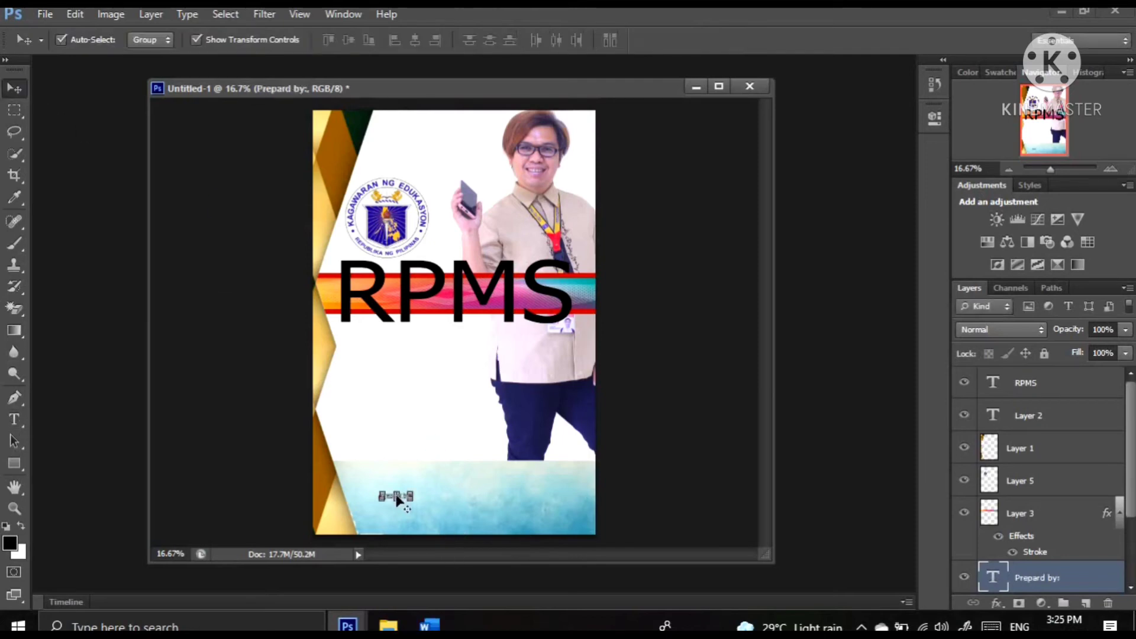
# Enlarge the "Prepard by:" text to about 624% width and 630% height, shift it slightly away from the gold border, and apply the transformation
pyautogui.hotkey('ctrl', 't')
pyautogui.moveTo(377, 491); pyautogui.dragTo(327, 453)
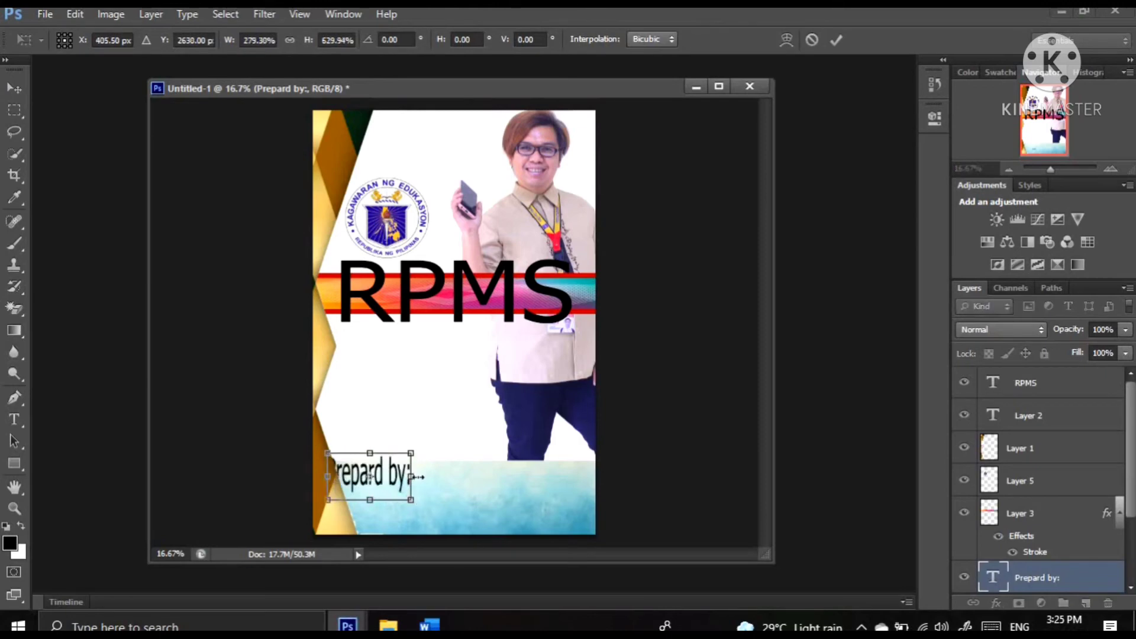
pyautogui.moveTo(486, 469); pyautogui.dragTo(516, 474)
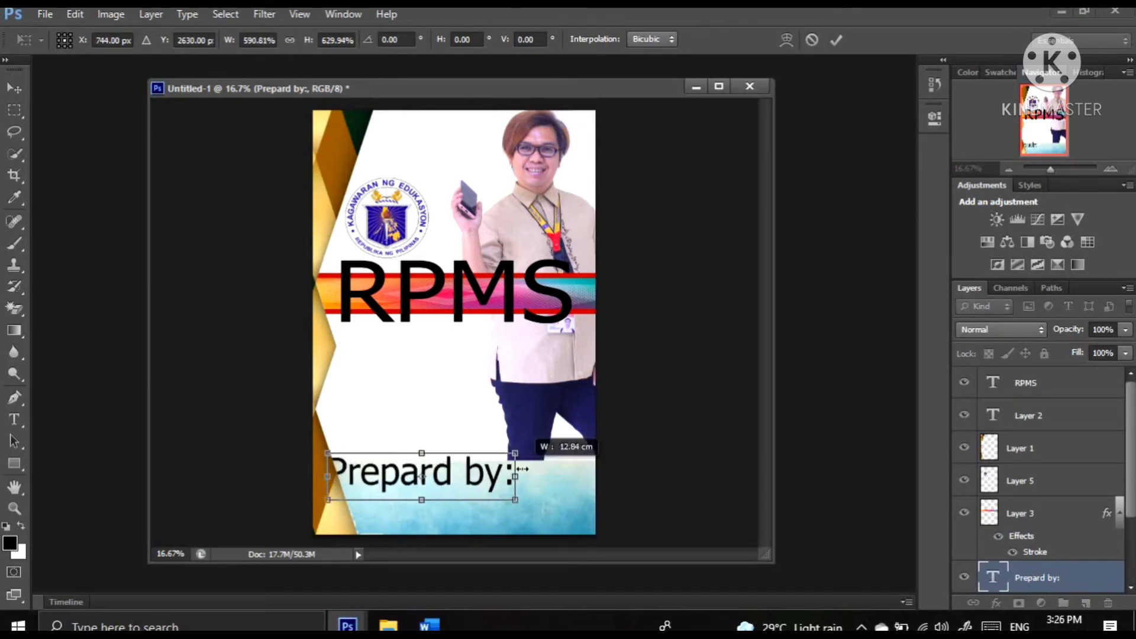
pyautogui.press('Right')
pyautogui.press('Right')
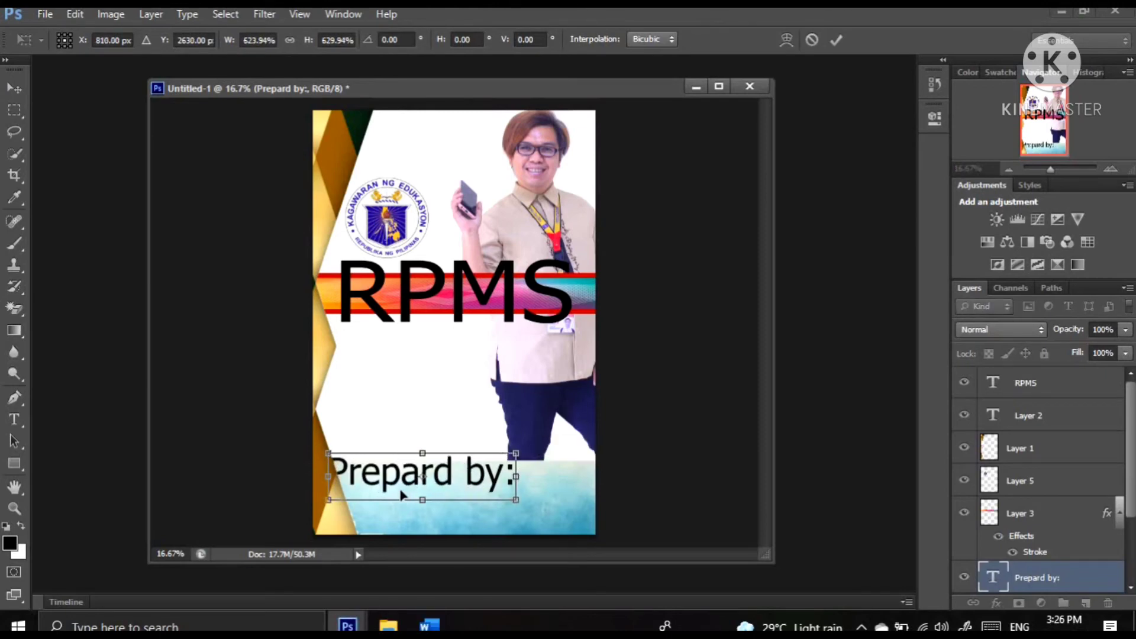
pyautogui.press('Right')
pyautogui.press('Right')
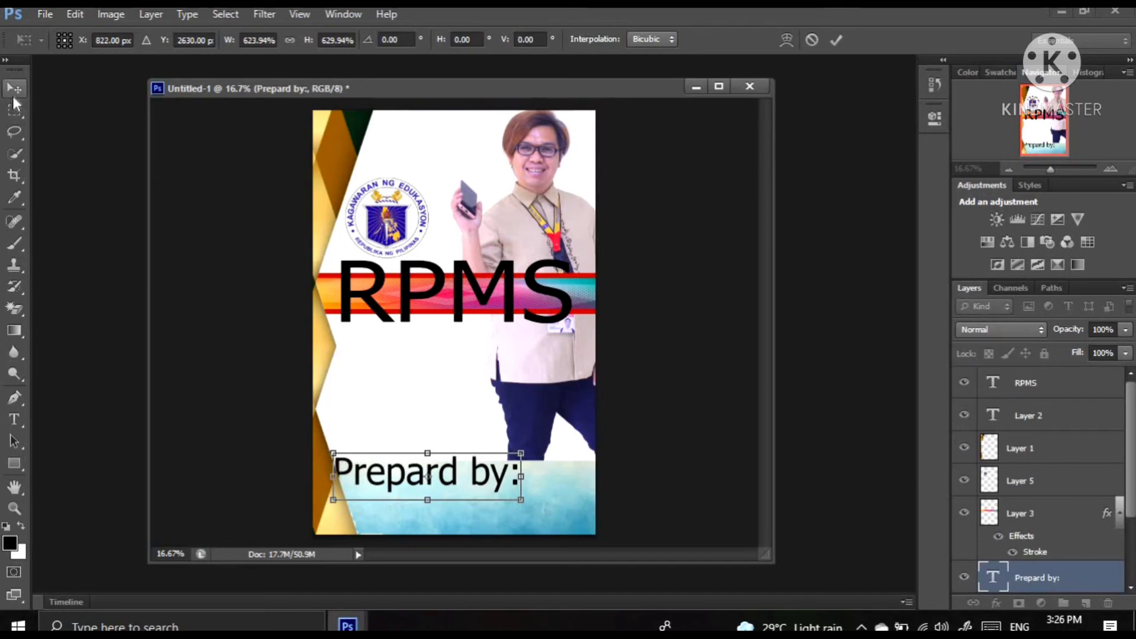
pyautogui.click(12, 96)
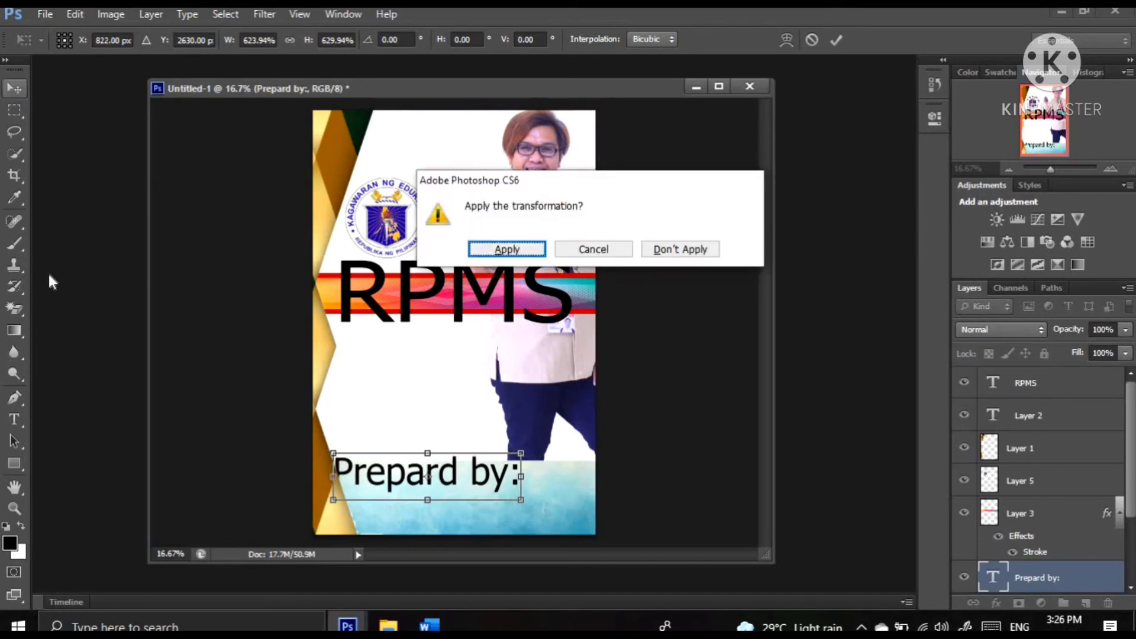
pyautogui.press('Return')
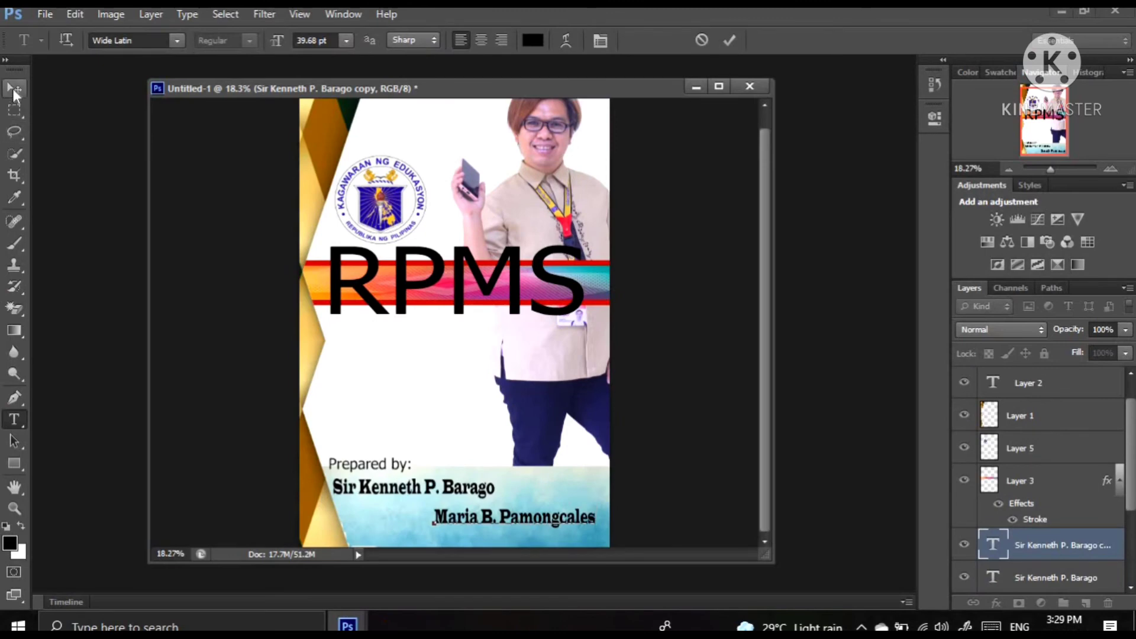
# Finish editing the second name line on the blue strip, and open the layer options of the "Prepared by:" text layer
pyautogui.click(13, 89)
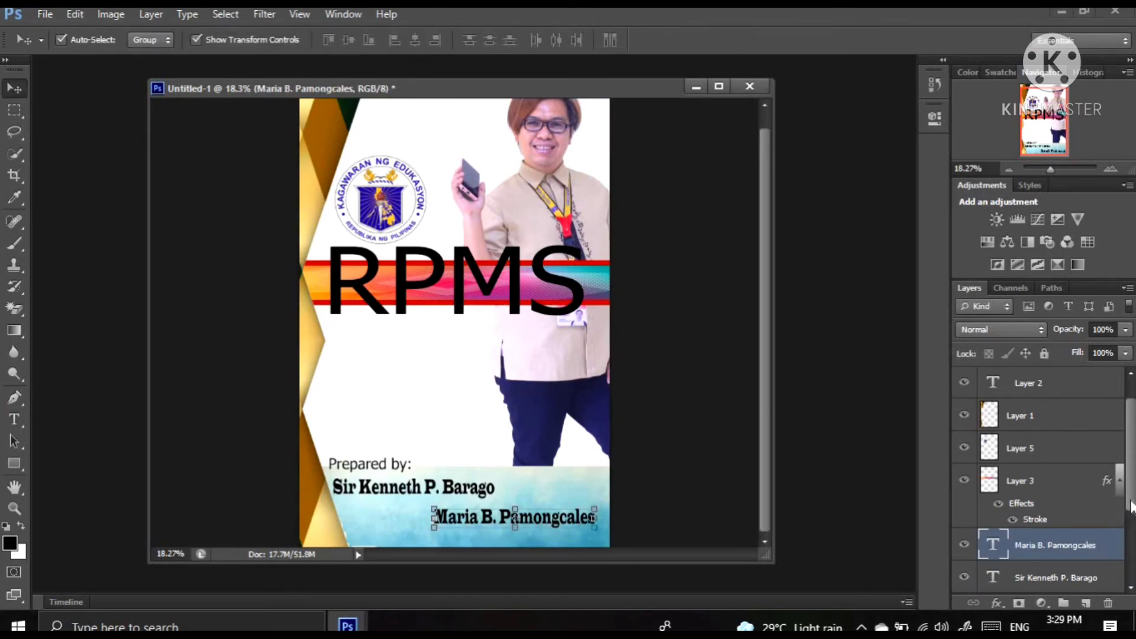
pyautogui.scroll(-2, 1074, 533)
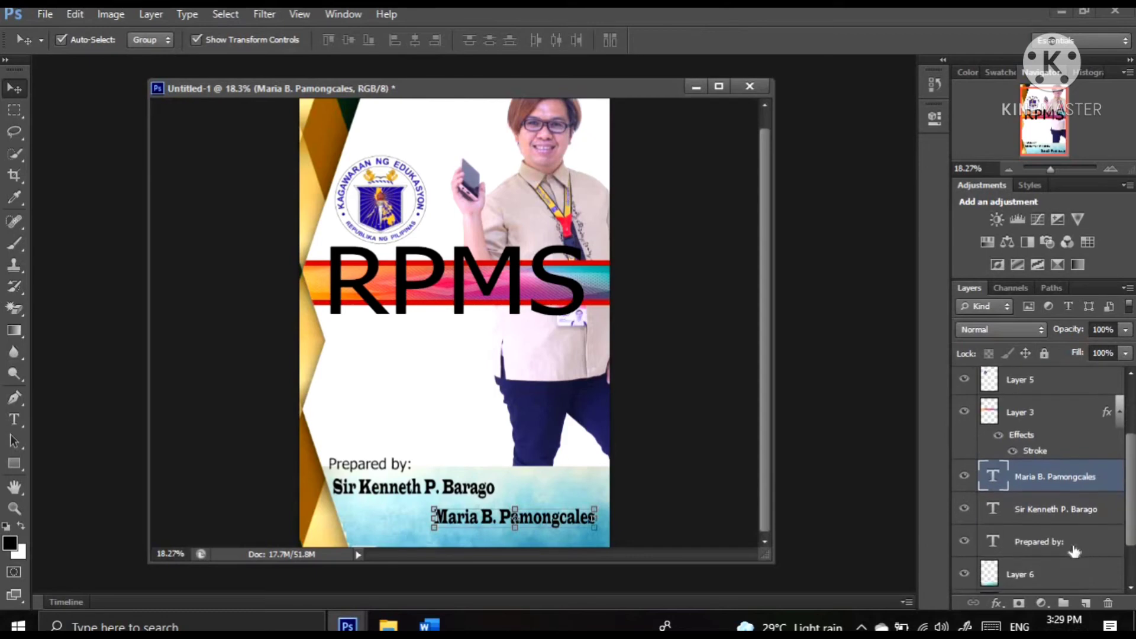
pyautogui.click(1074, 548)
pyautogui.rightClick(1073, 546)
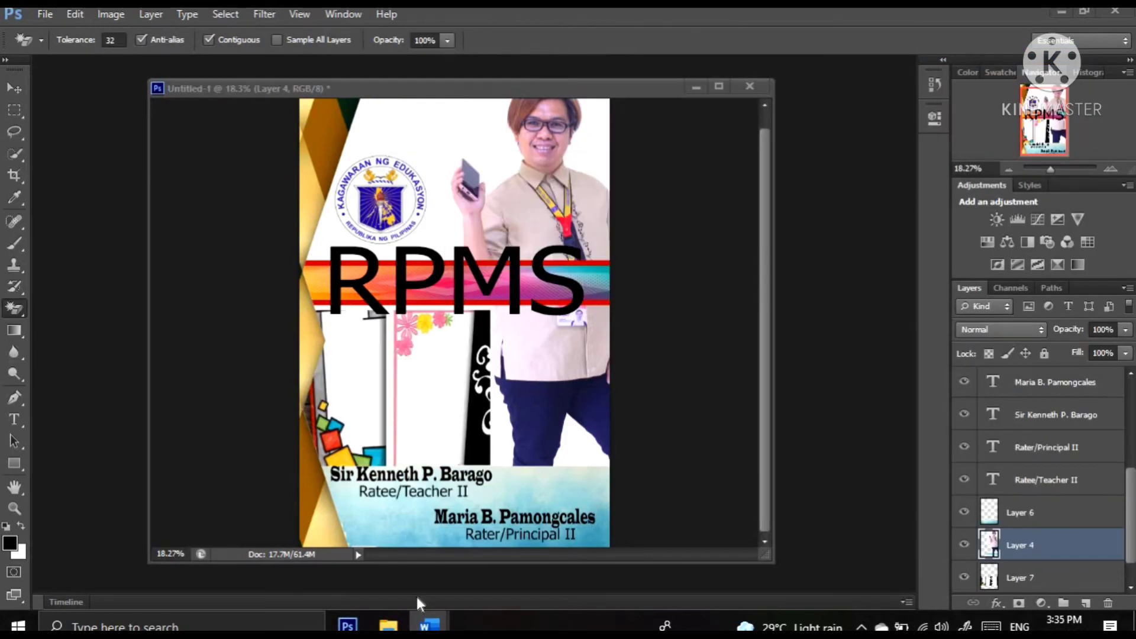
# Switch to the Word document 1 containing the KRA 1 Content Knowledge And Pedagogy heading
pyautogui.moveTo(429, 625)
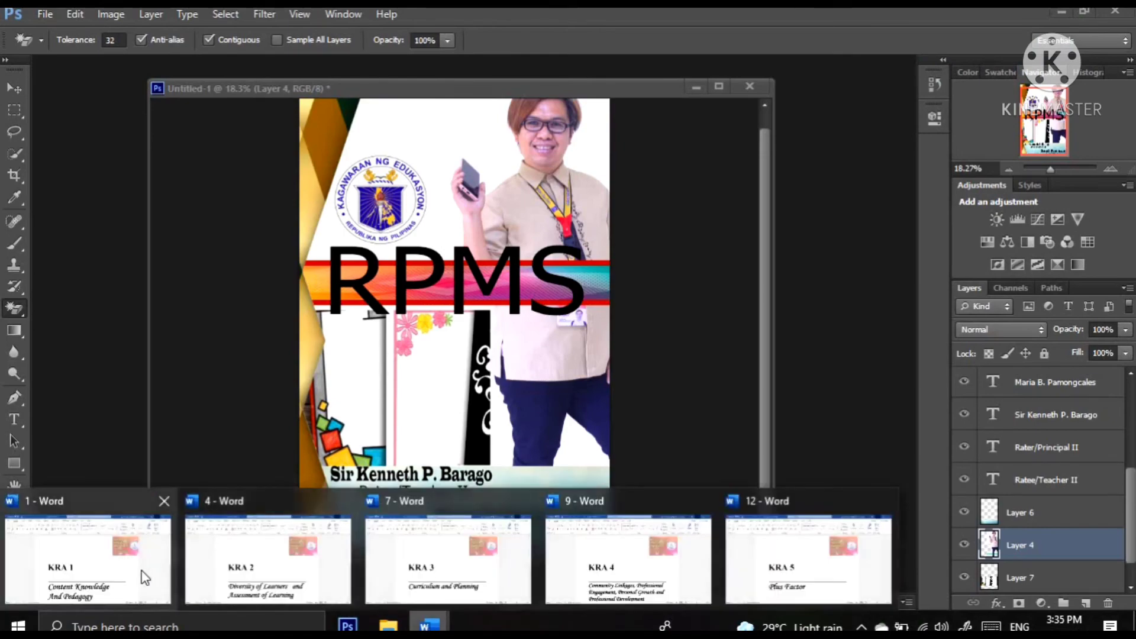
pyautogui.click(145, 577)
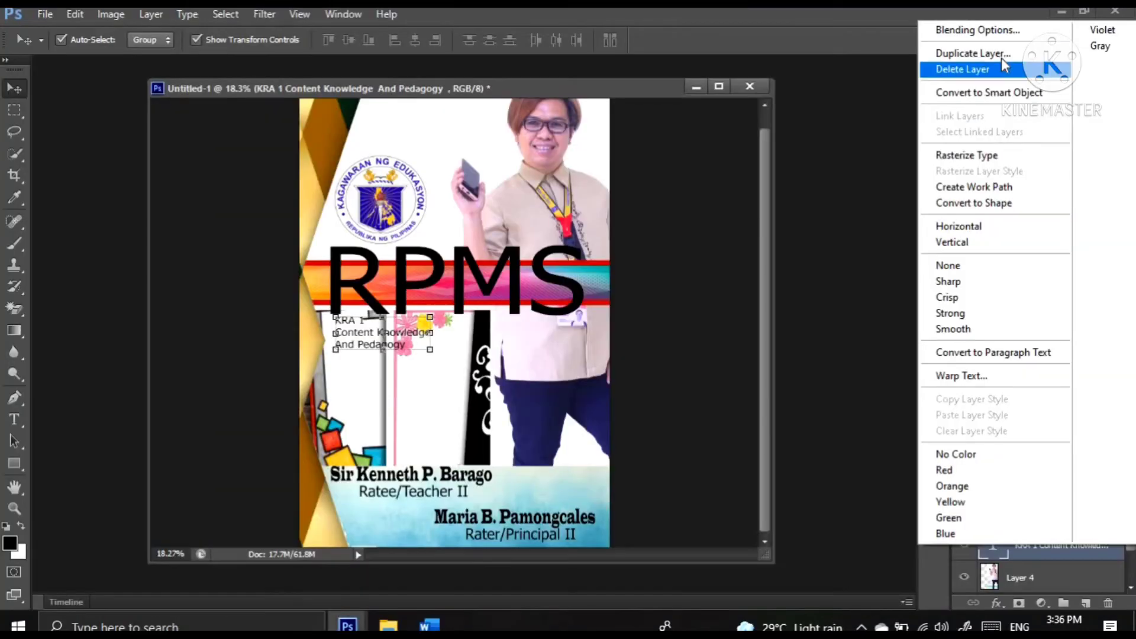
# Duplicate the KRA 1 Content Knowledge And Pedagogy text layer and align the copy directly beneath the original
pyautogui.click(1003, 54)
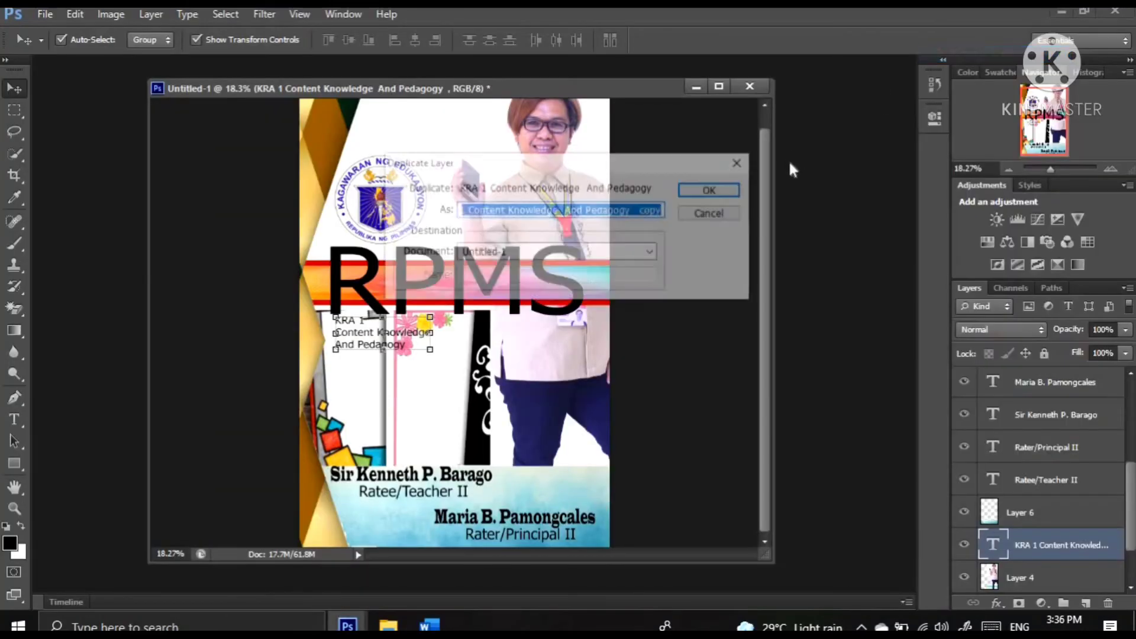
pyautogui.click(716, 190)
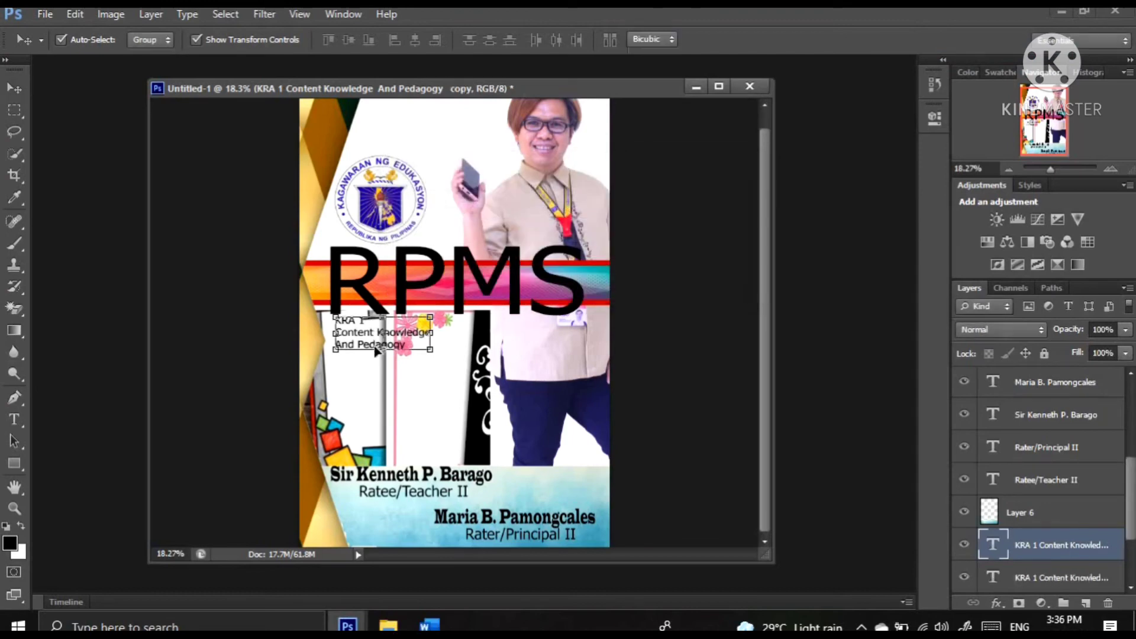
pyautogui.moveTo(367, 329); pyautogui.dragTo(374, 374)
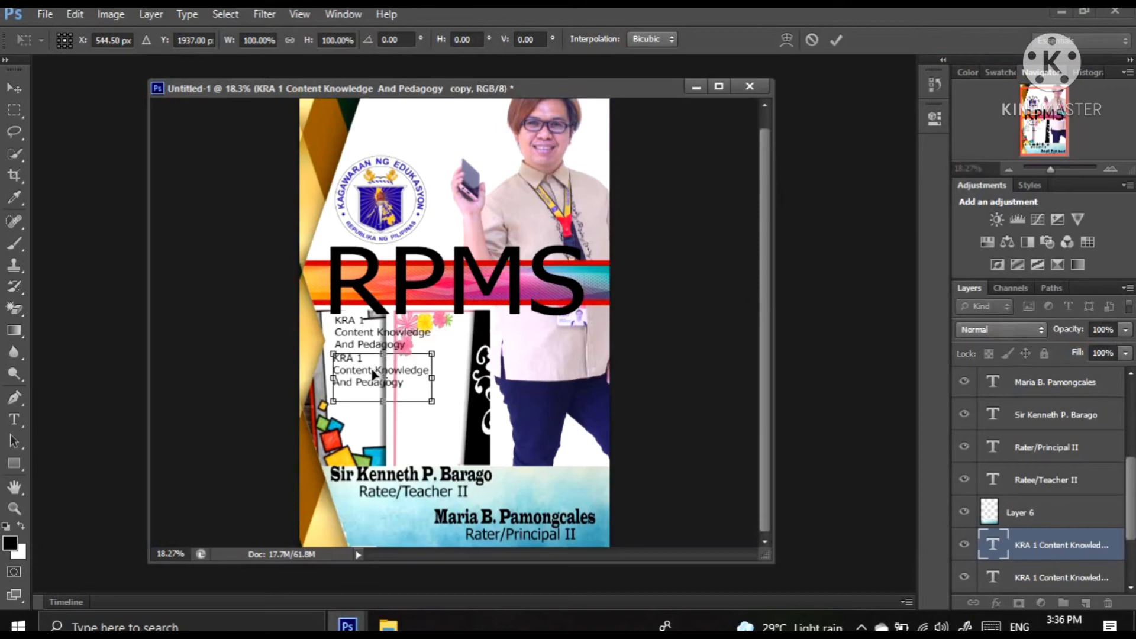
pyautogui.press('Right')
pyautogui.press('Right')
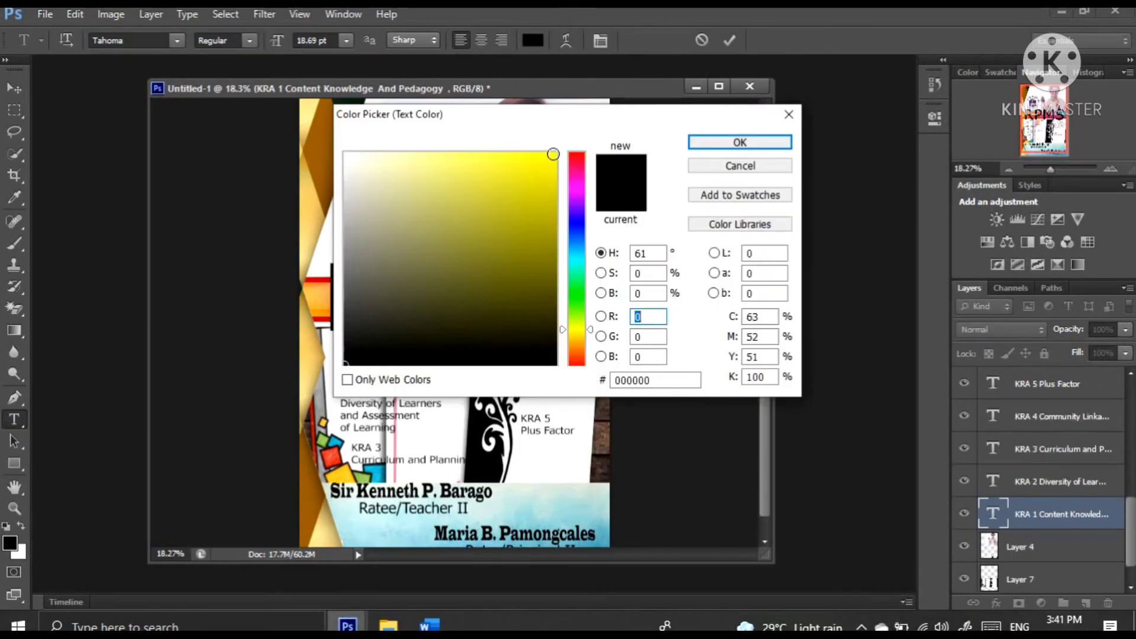
# Change the color of the KRA 1 Content Knowledge And Pedagogy text to bright yellow
pyautogui.click(553, 155)
pyautogui.click(743, 144)
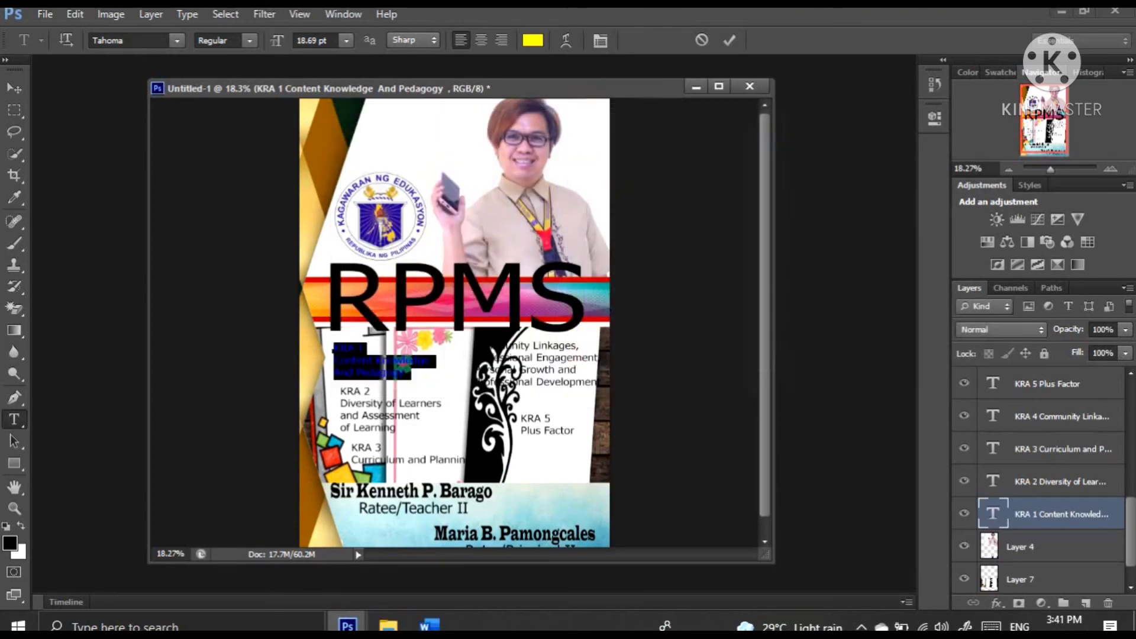
pyautogui.click(14, 85)
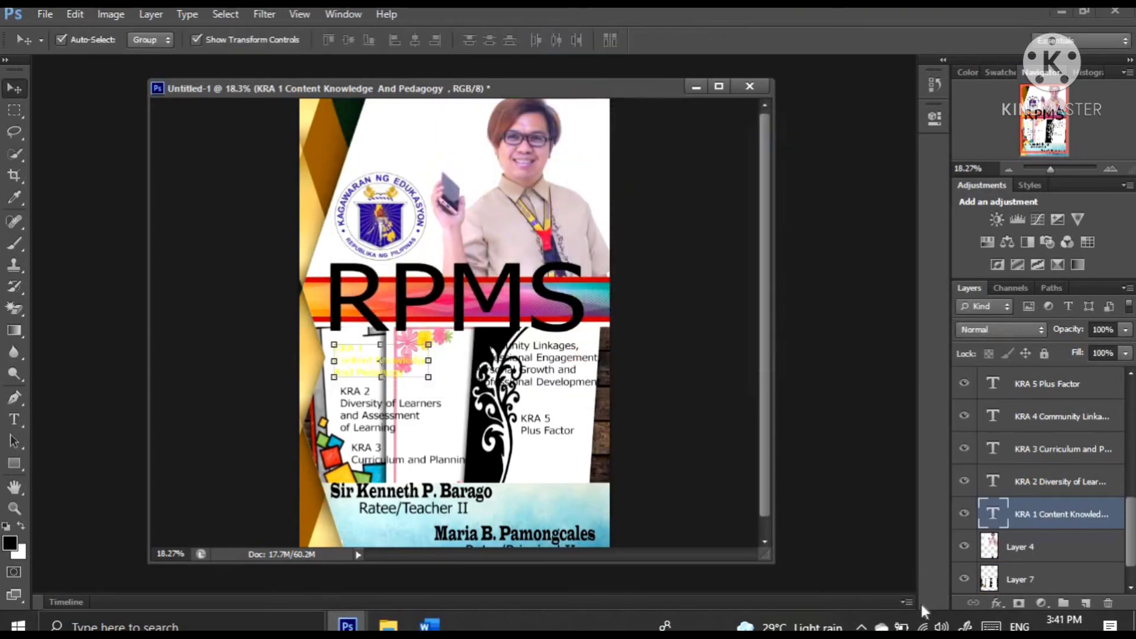
# Add a 13 px black outside stroke to the yellow KRA 1 text
pyautogui.click(997, 603)
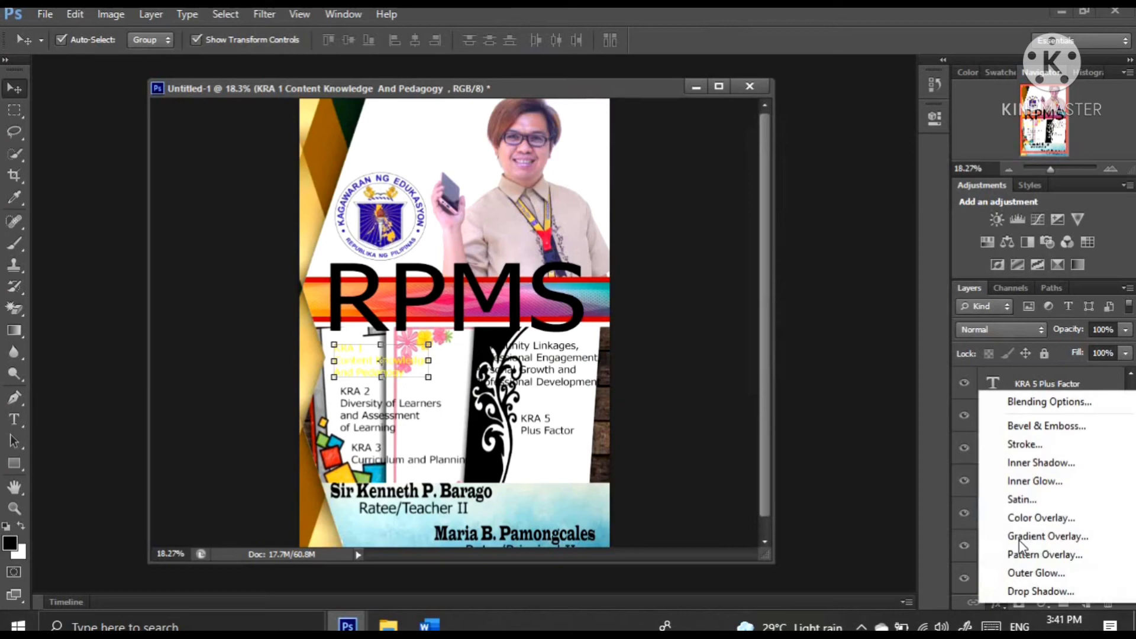
pyautogui.click(1022, 446)
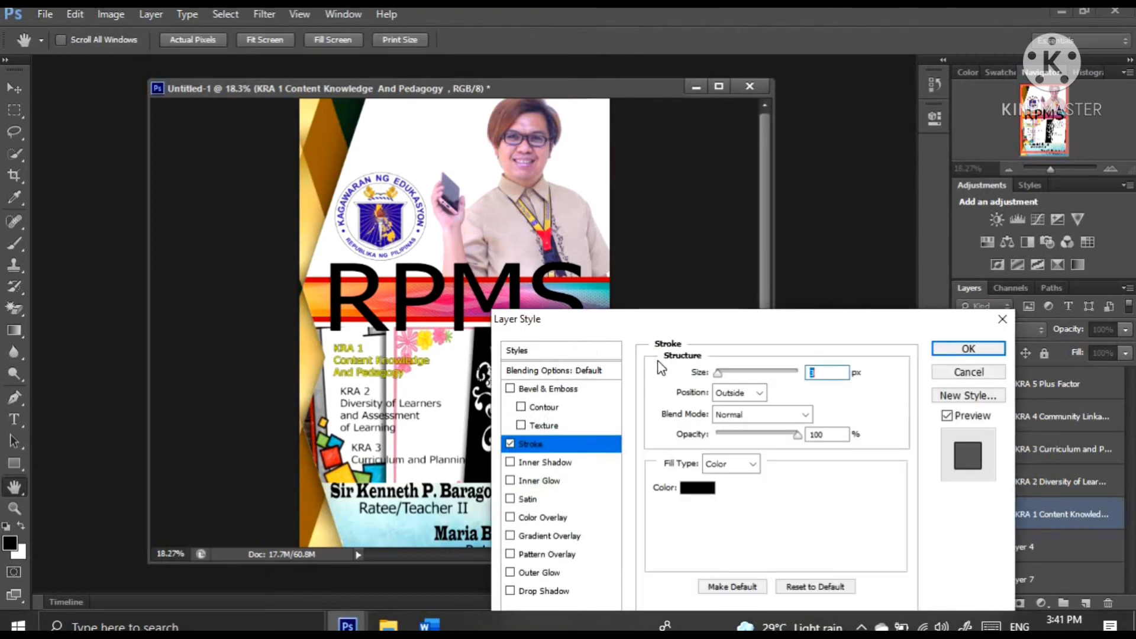
pyautogui.moveTo(718, 374); pyautogui.dragTo(724, 375)
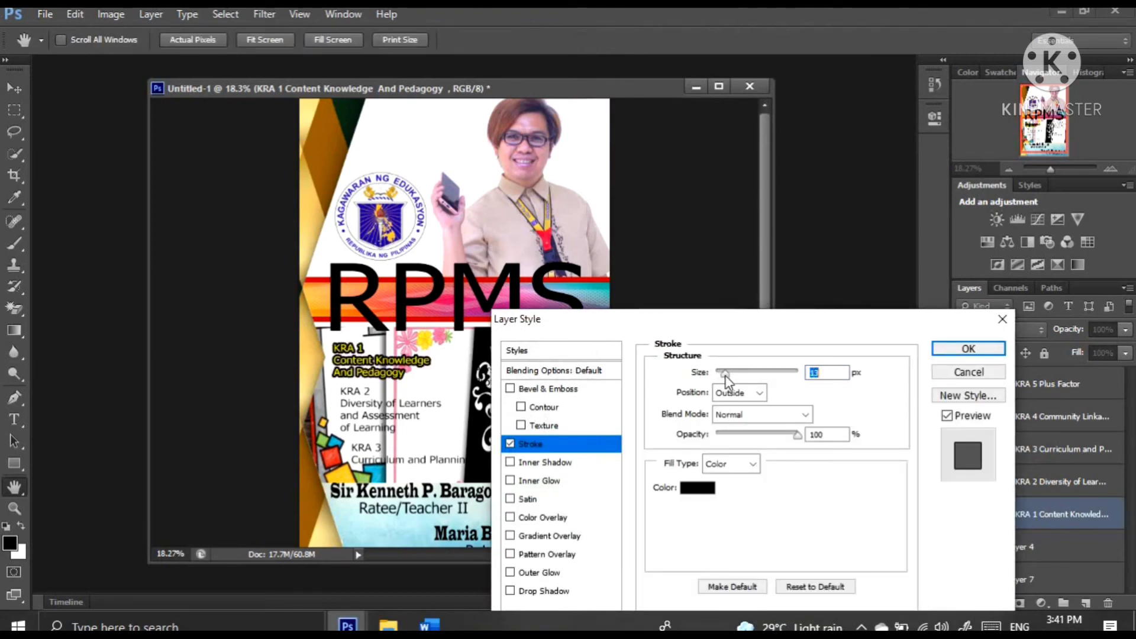
pyautogui.click(942, 350)
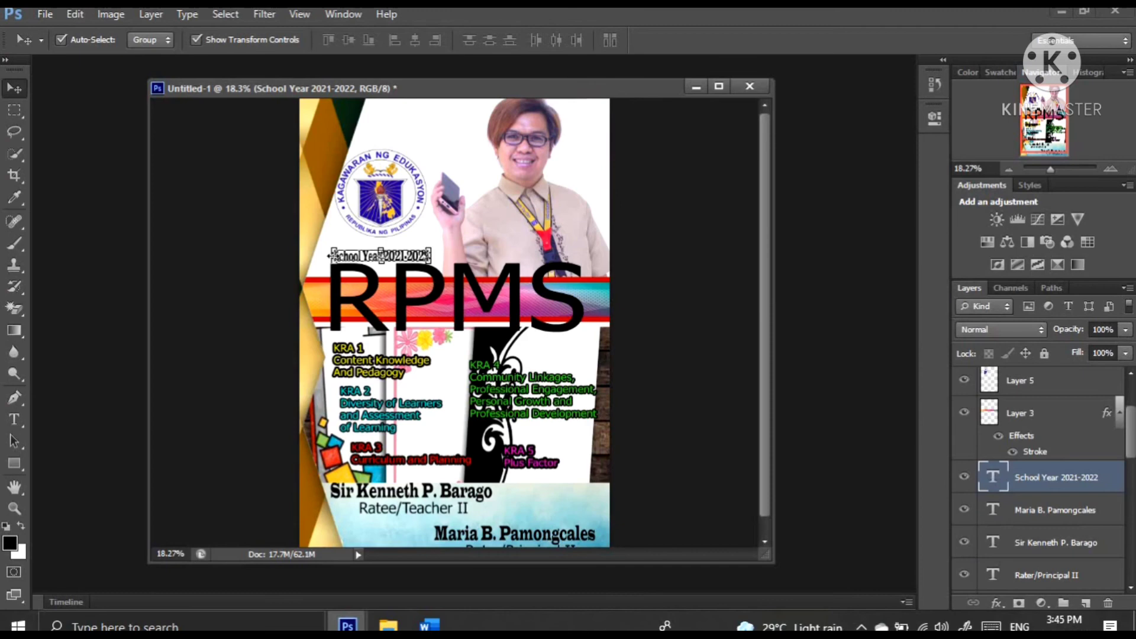
# Stretch the School Year 2021-2022 line above RPMS to about 116% width, extending it on both sides
pyautogui.hotkey('ctrl', 't')
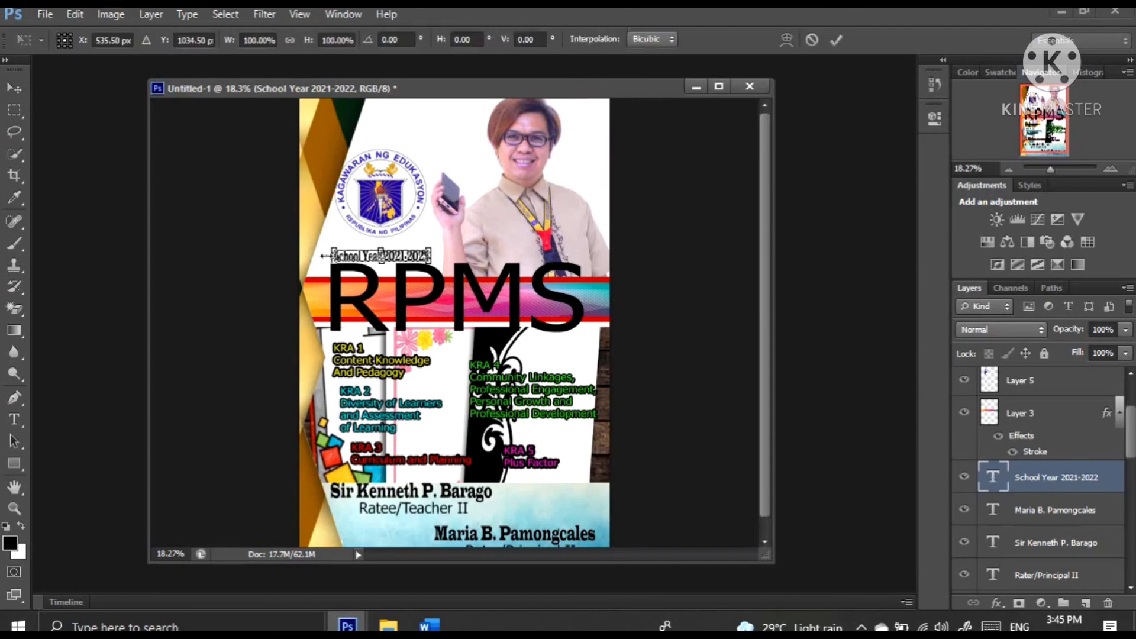
pyautogui.moveTo(325, 255); pyautogui.dragTo(315, 256)
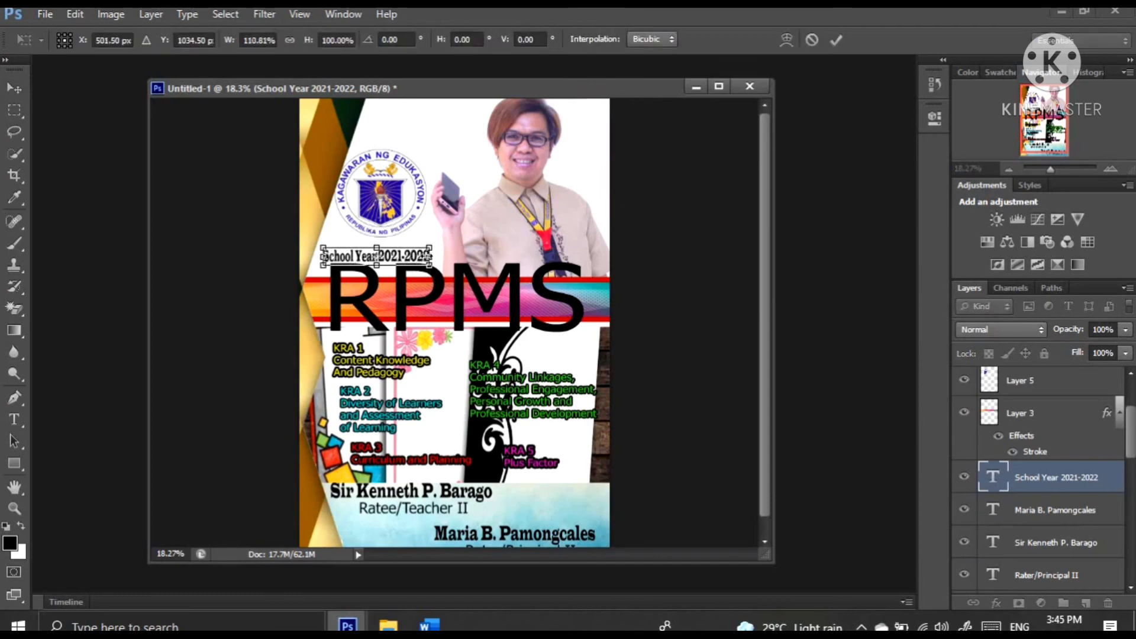
pyautogui.moveTo(430, 256); pyautogui.dragTo(432, 256)
pyautogui.press('Return')
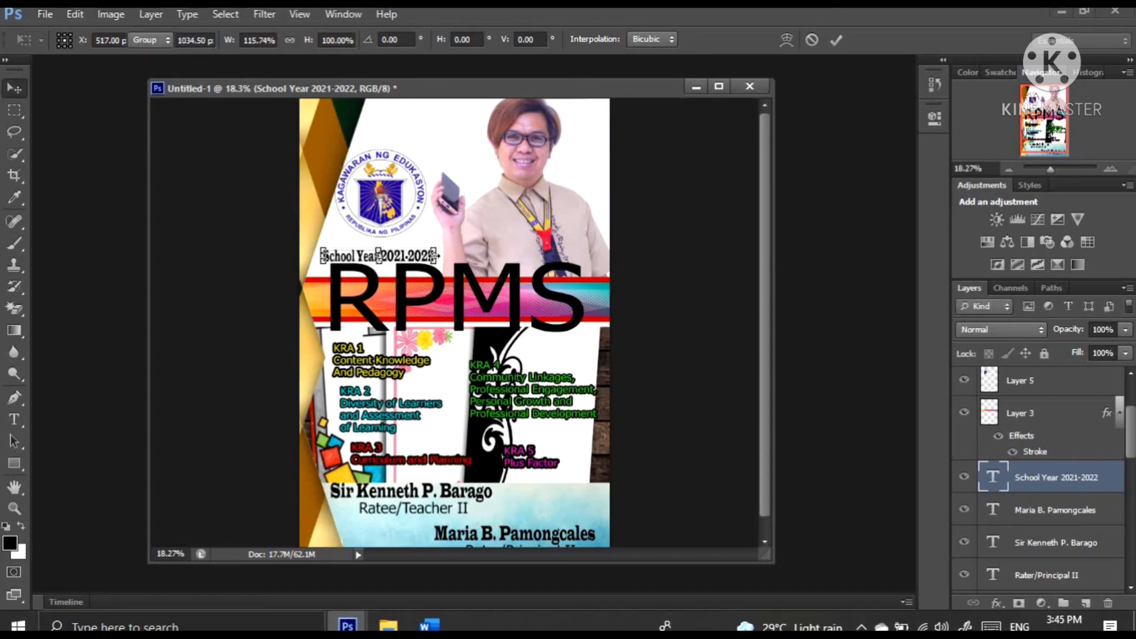
# Shorten the School Year 2021-2022 line above RPMS so it reads S.Y.2021-2022
pyautogui.click(23, 422)
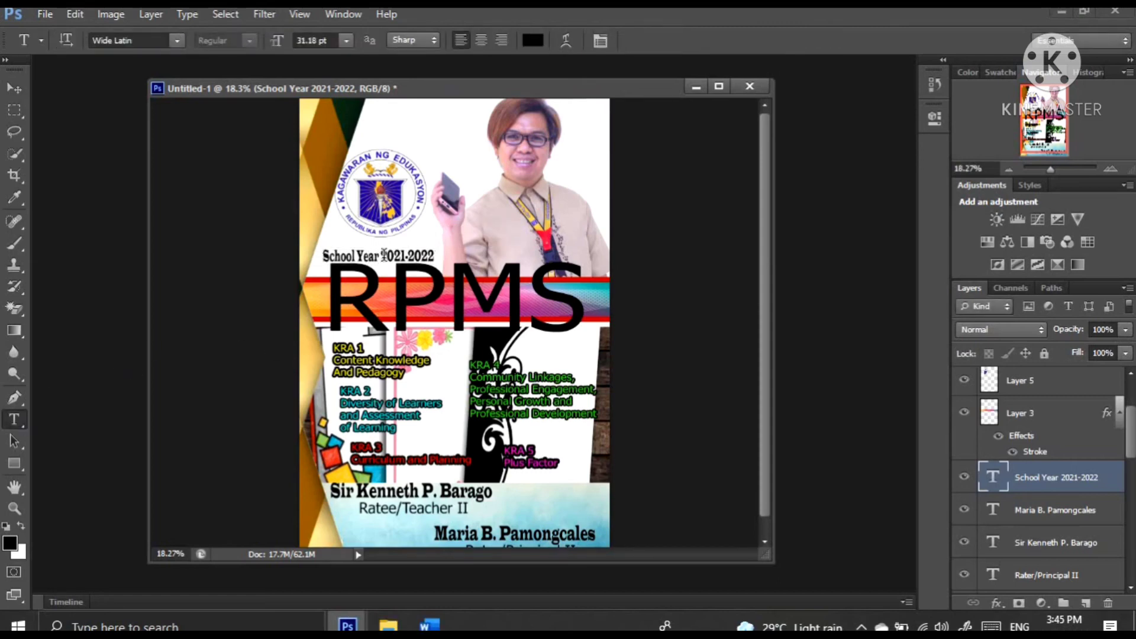
pyautogui.click(382, 255)
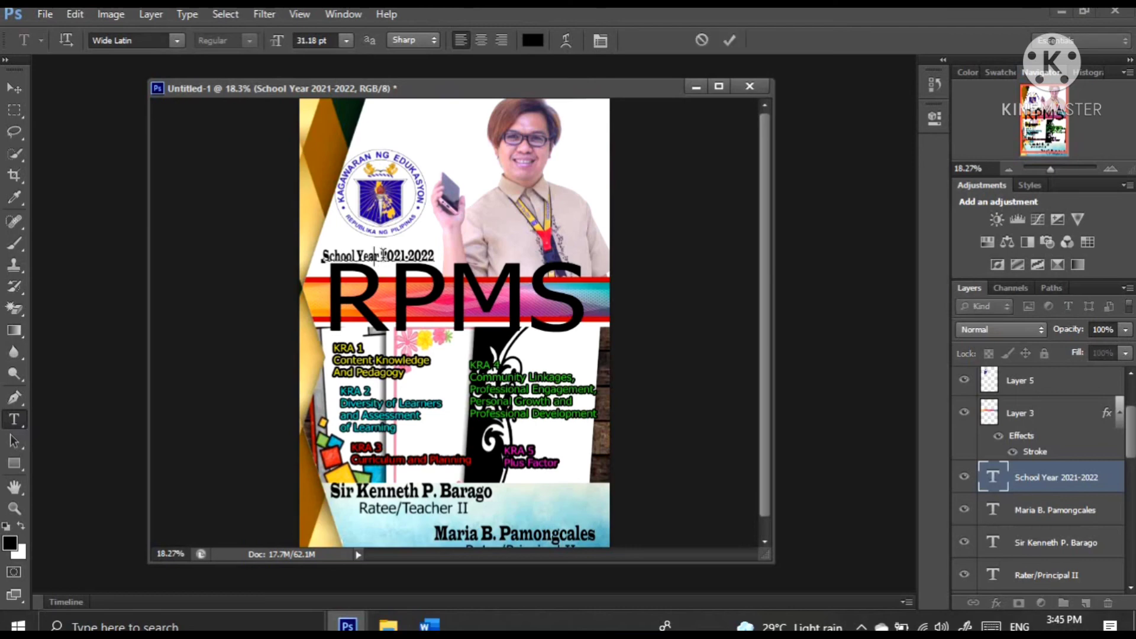
pyautogui.press('Delete')
pyautogui.press('Delete')
pyautogui.press('Delete')
pyautogui.press('Delete')
pyautogui.press('Delete')
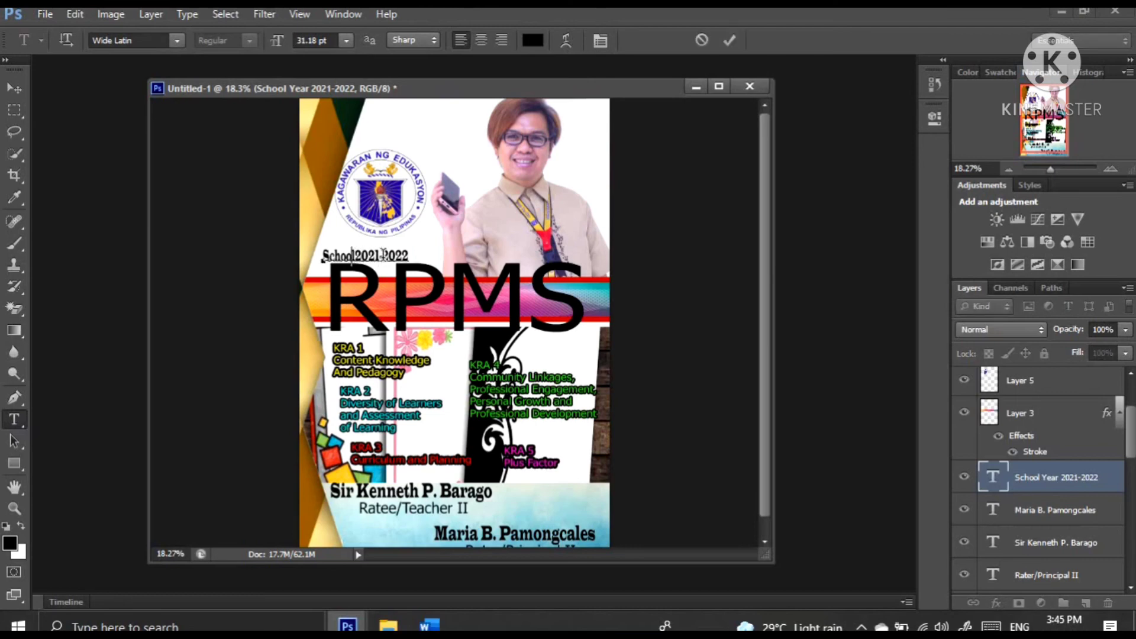
pyautogui.press('BackSpace')
pyautogui.press('BackSpace')
pyautogui.press('BackSpace')
pyautogui.press('BackSpace')
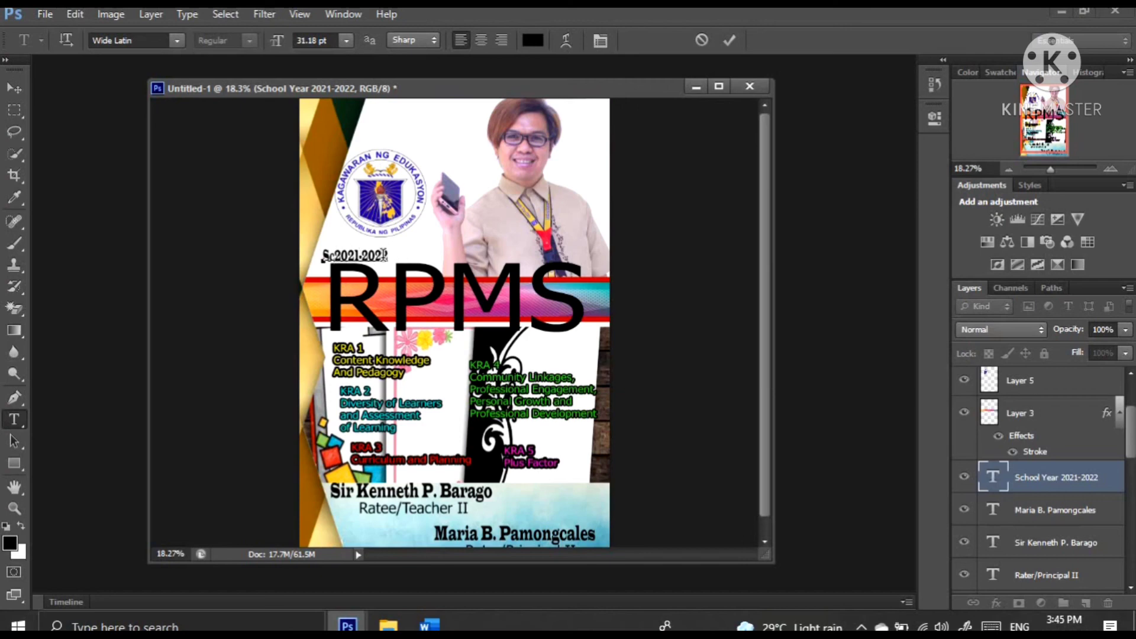
pyautogui.press('BackSpace')
pyautogui.write('.Y.')
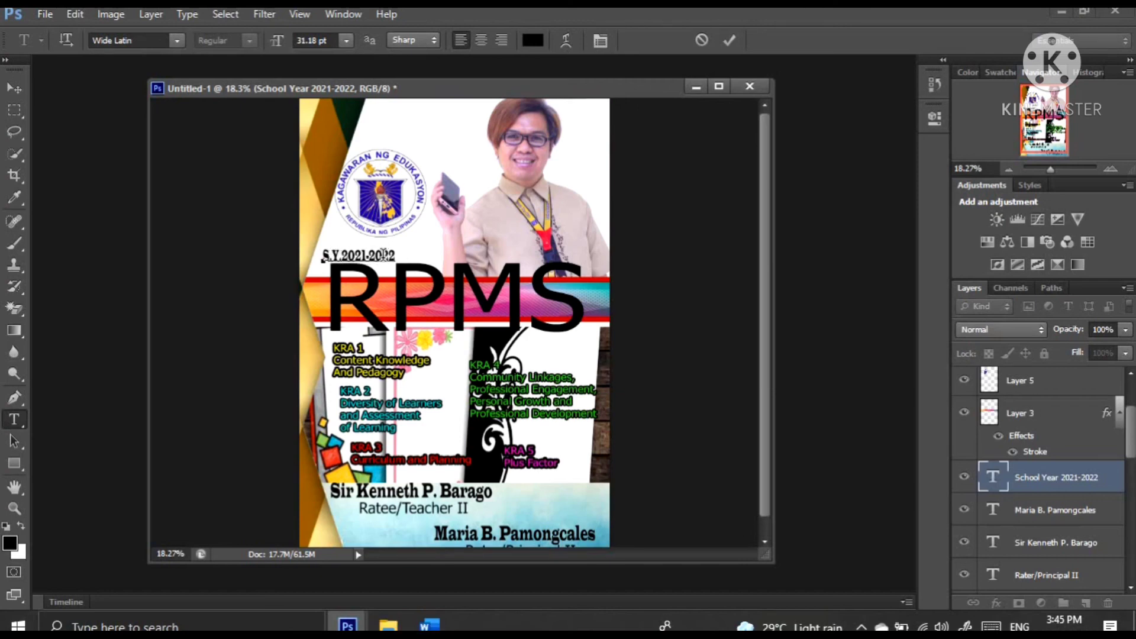
pyautogui.click(20, 90)
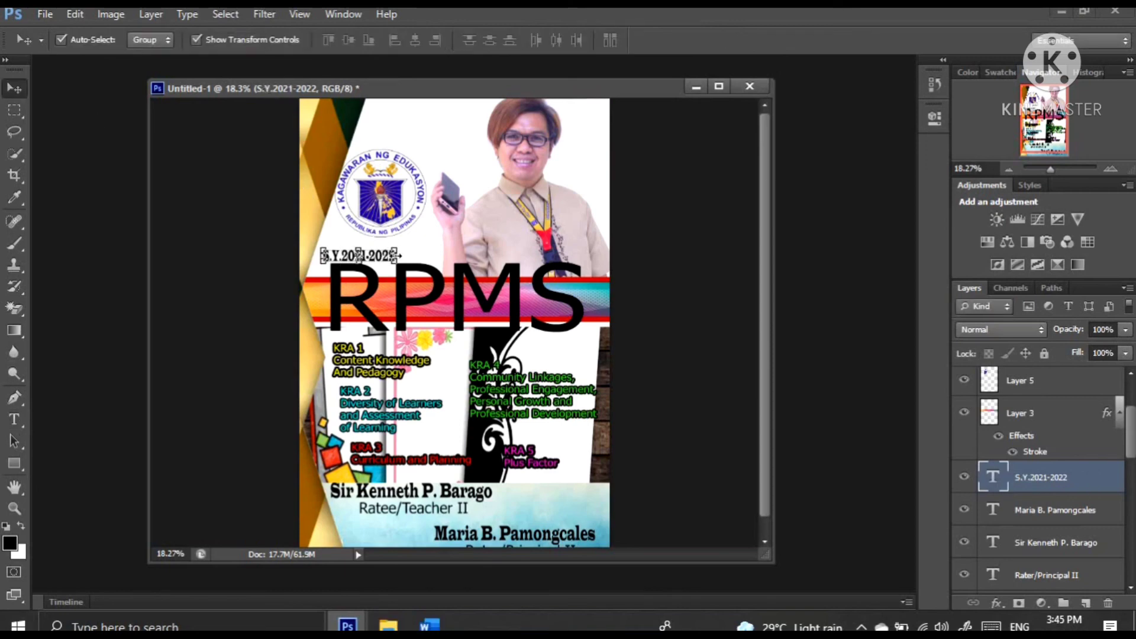
# Stretch the S.Y.2021-2022 text horizontally to roughly the width of the DepEd seal, keeping it centered beneath the seal
pyautogui.moveTo(397, 256); pyautogui.dragTo(421, 257)
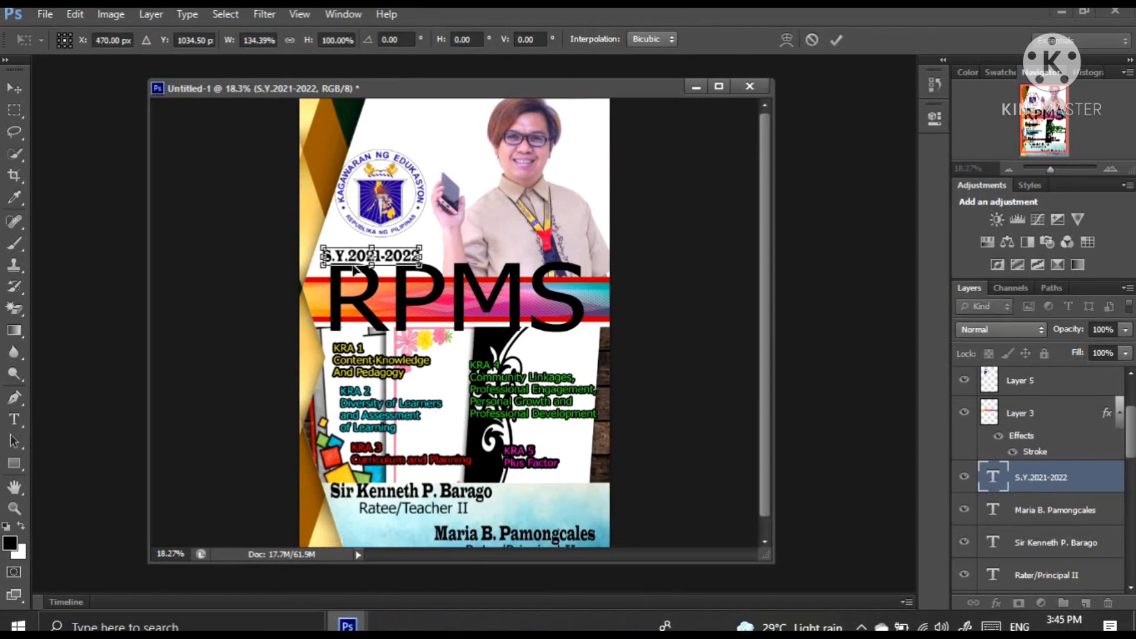
pyautogui.moveTo(324, 256); pyautogui.dragTo(332, 256)
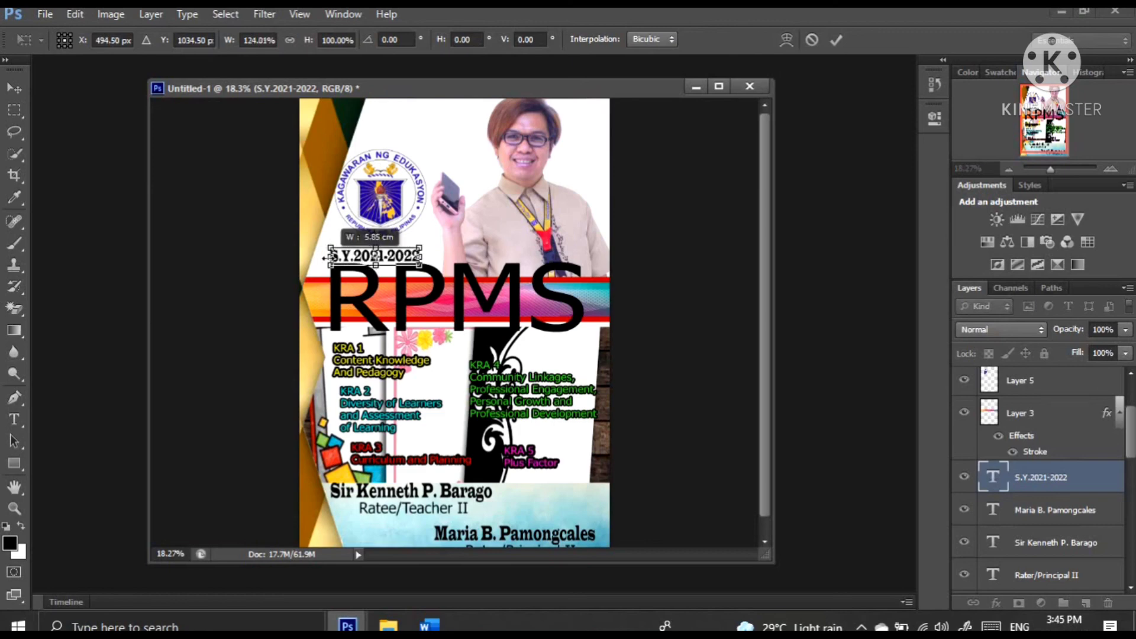
pyautogui.moveTo(420, 256); pyautogui.dragTo(427, 256)
pyautogui.press('Return')
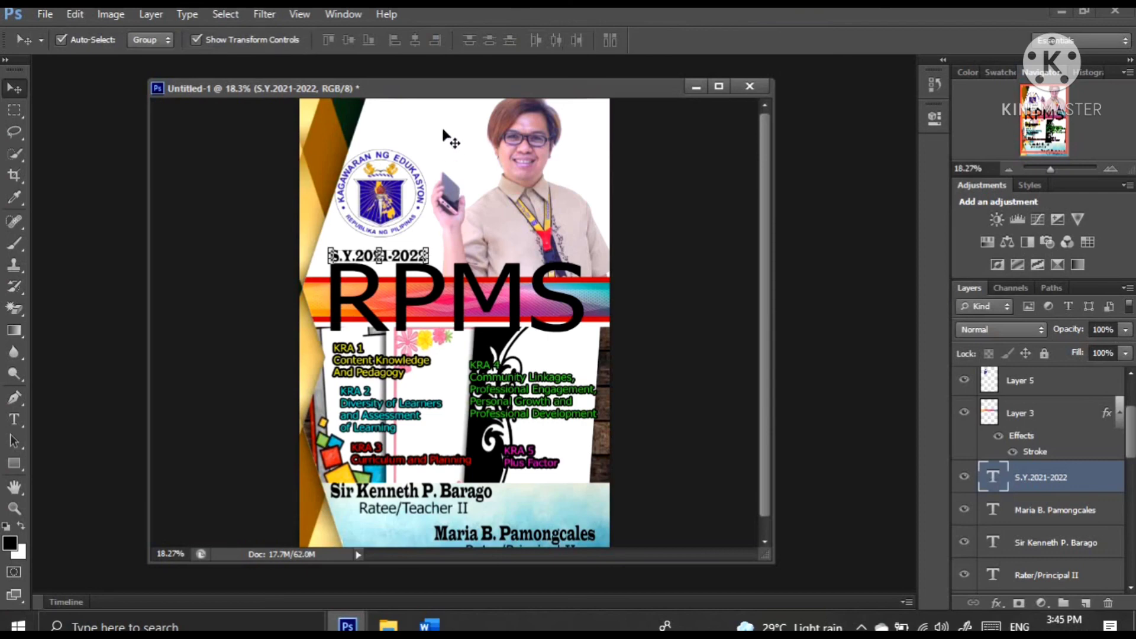
pyautogui.click(448, 137)
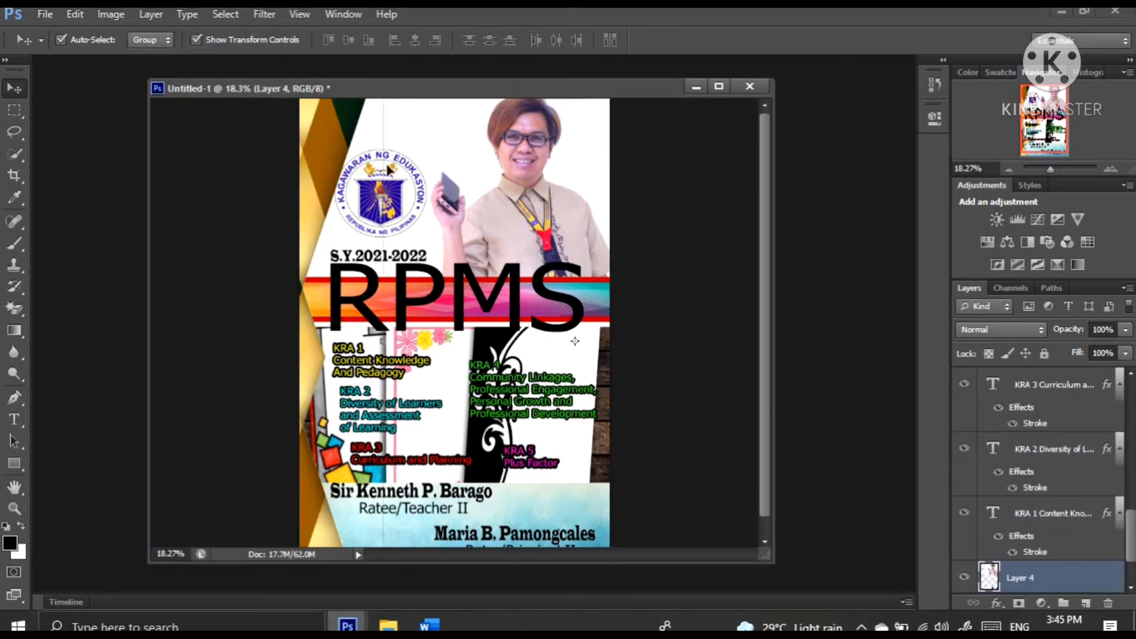
pyautogui.click(311, 192)
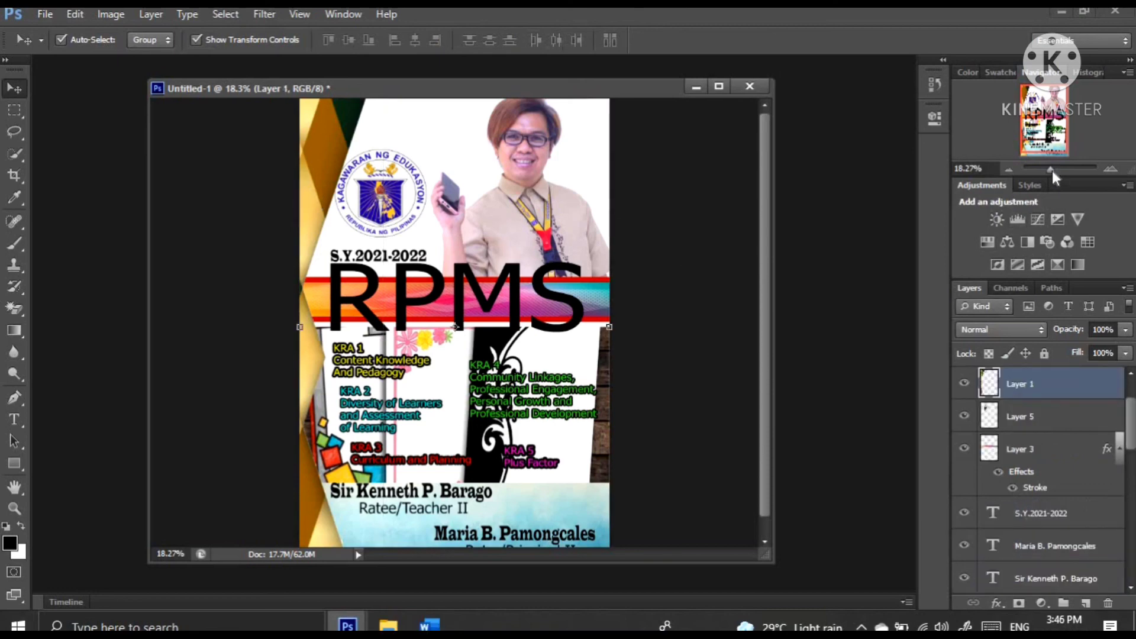
pyautogui.moveTo(1052, 171); pyautogui.dragTo(1048, 171)
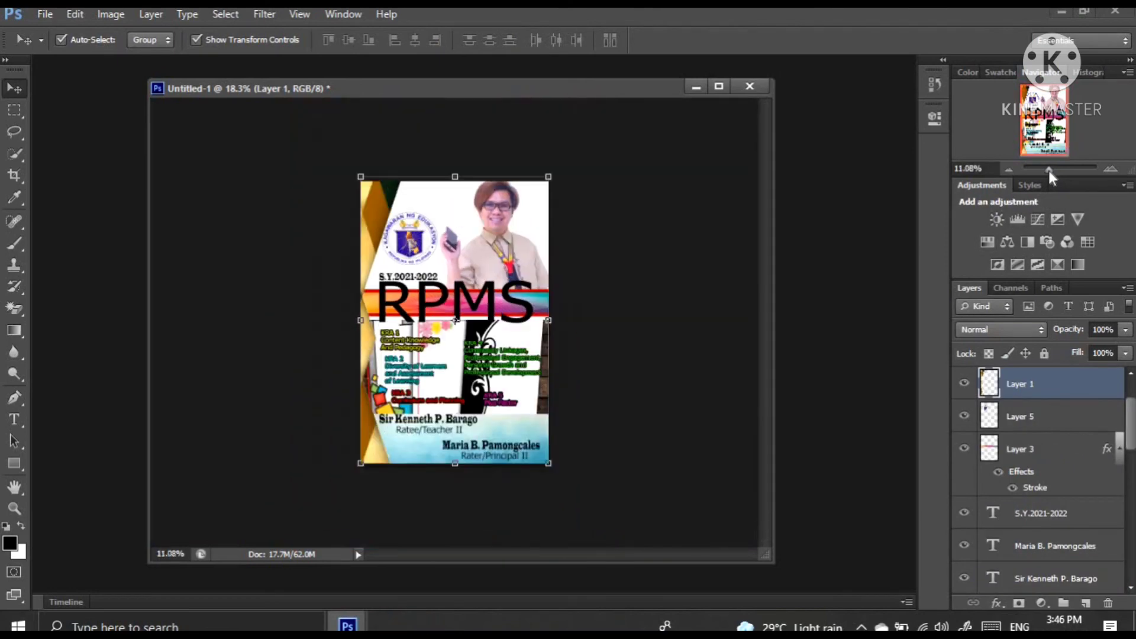
pyautogui.click(684, 360)
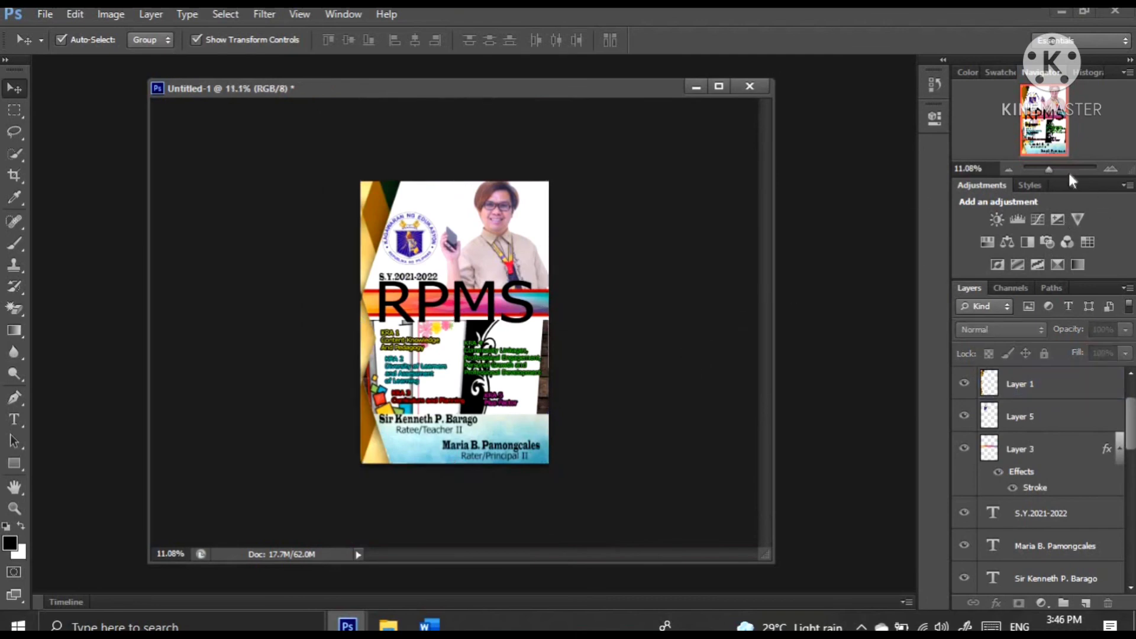
pyautogui.click(1052, 167)
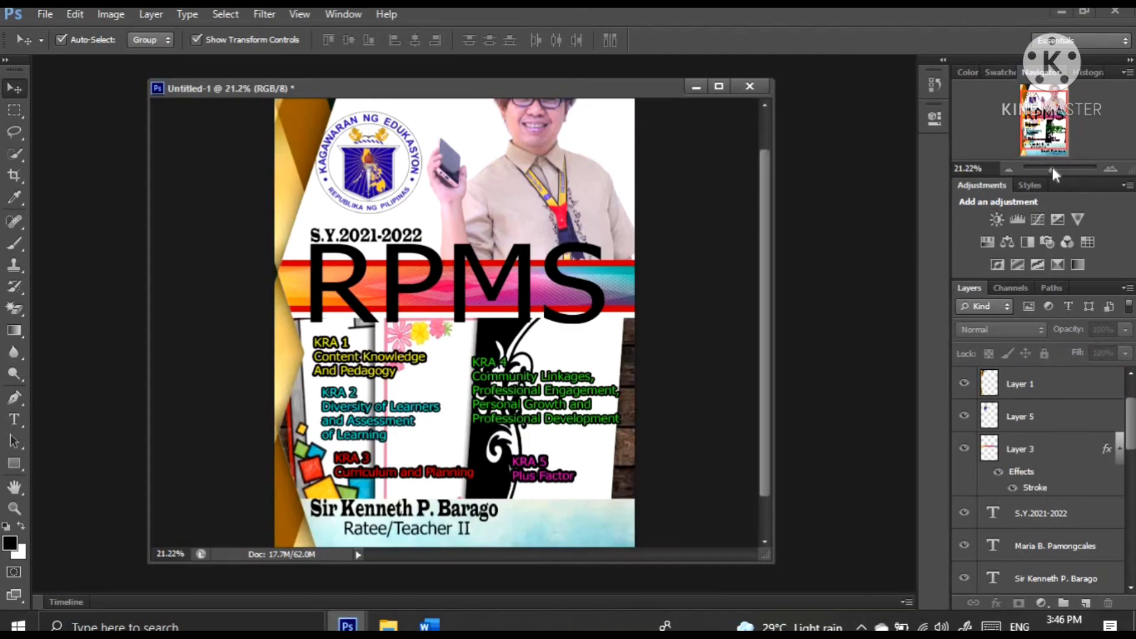